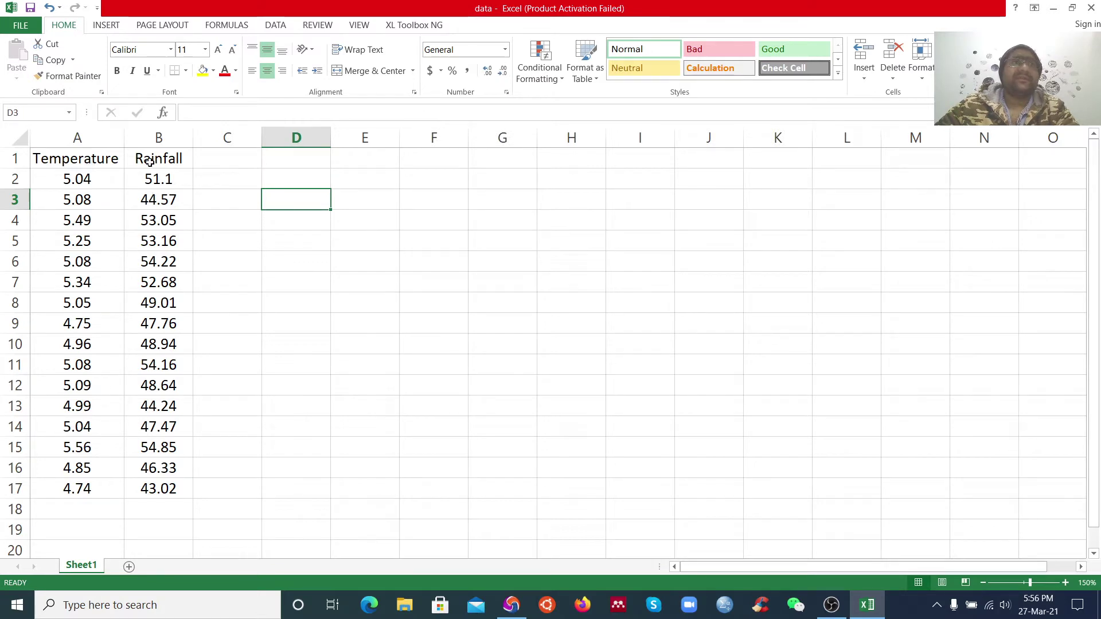
- Point out the Temperature and Rainfall column headers of the data
{"action": "left_click", "coordinate": [79, 153]}
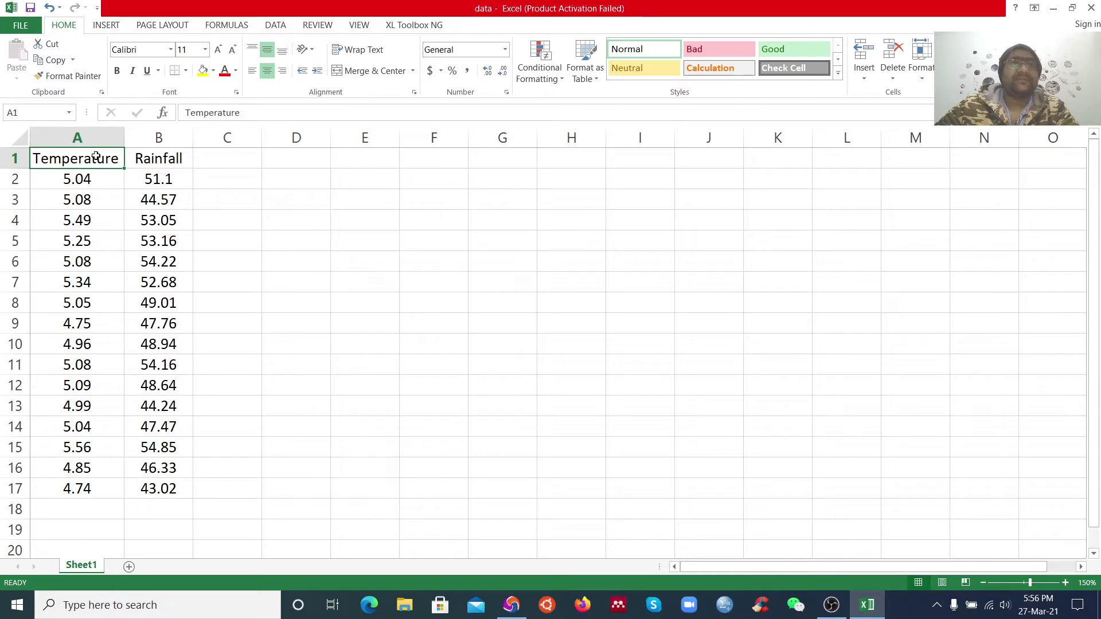
{"action": "left_click", "coordinate": [155, 164]}
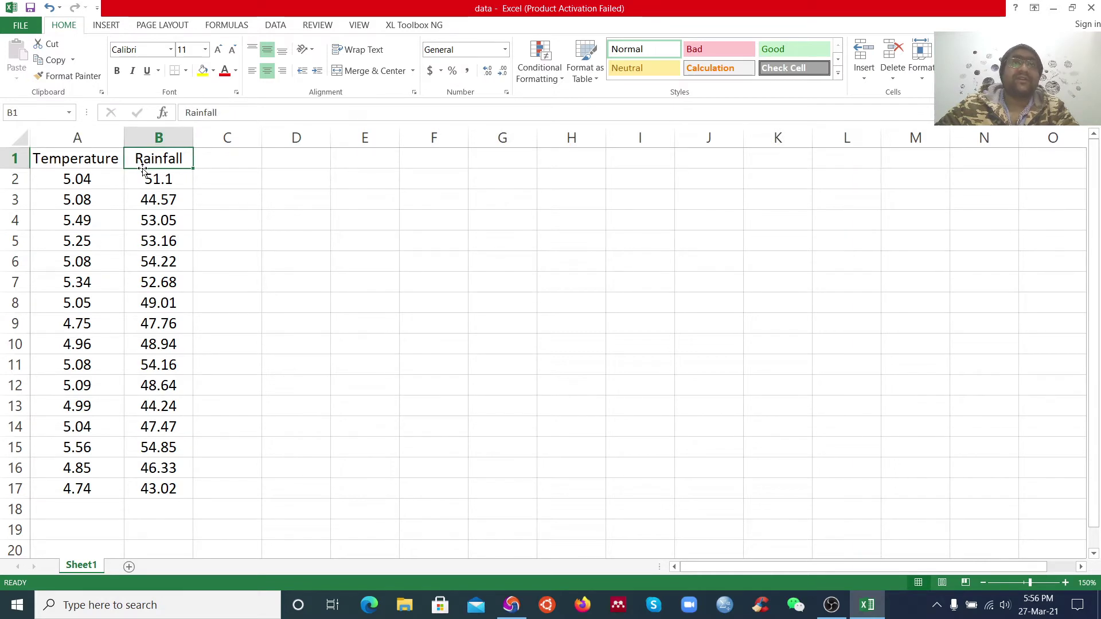
- Open the Descriptive Statistics tool from the Data Analysis list
{"action": "left_click", "coordinate": [275, 25]}
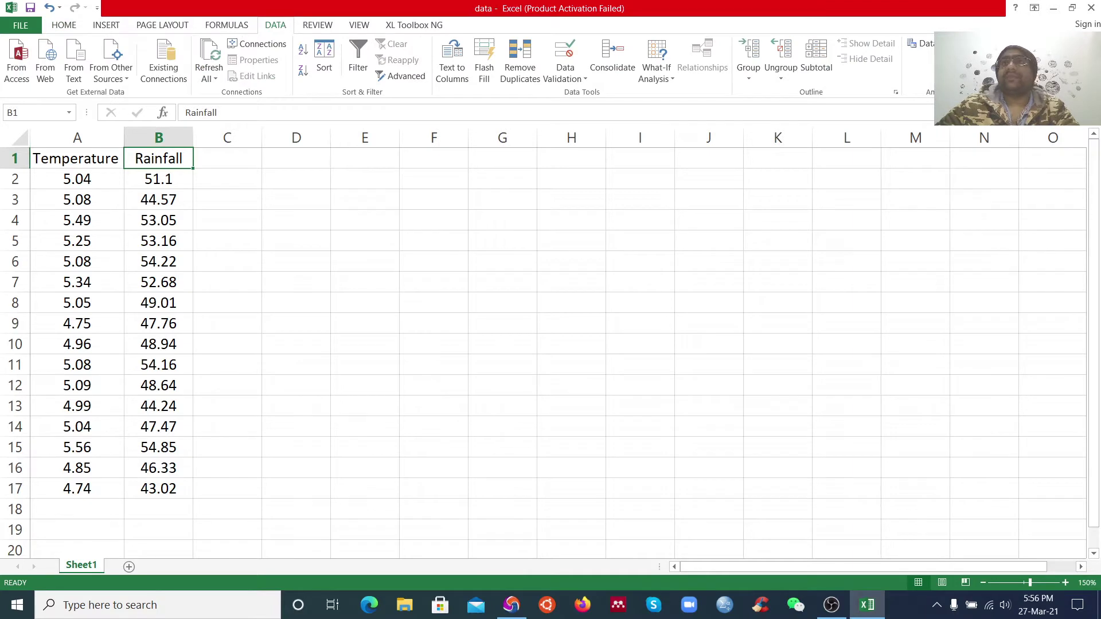
{"action": "left_click", "coordinate": [924, 44]}
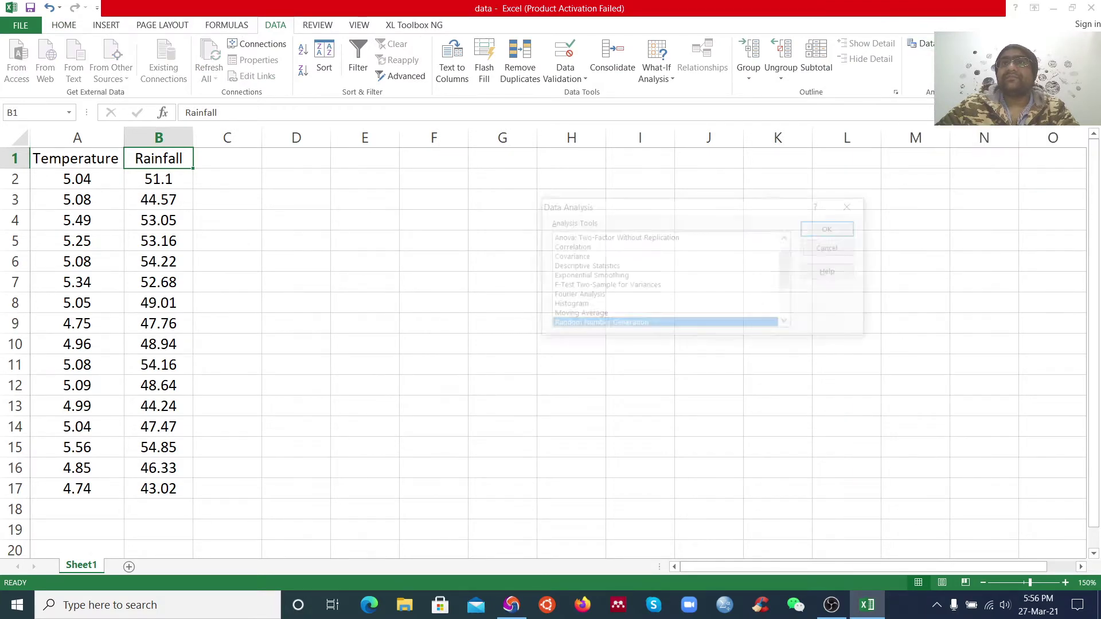
{"action": "left_click_drag", "start_coordinate": [755, 209], "coordinate": [762, 185]}
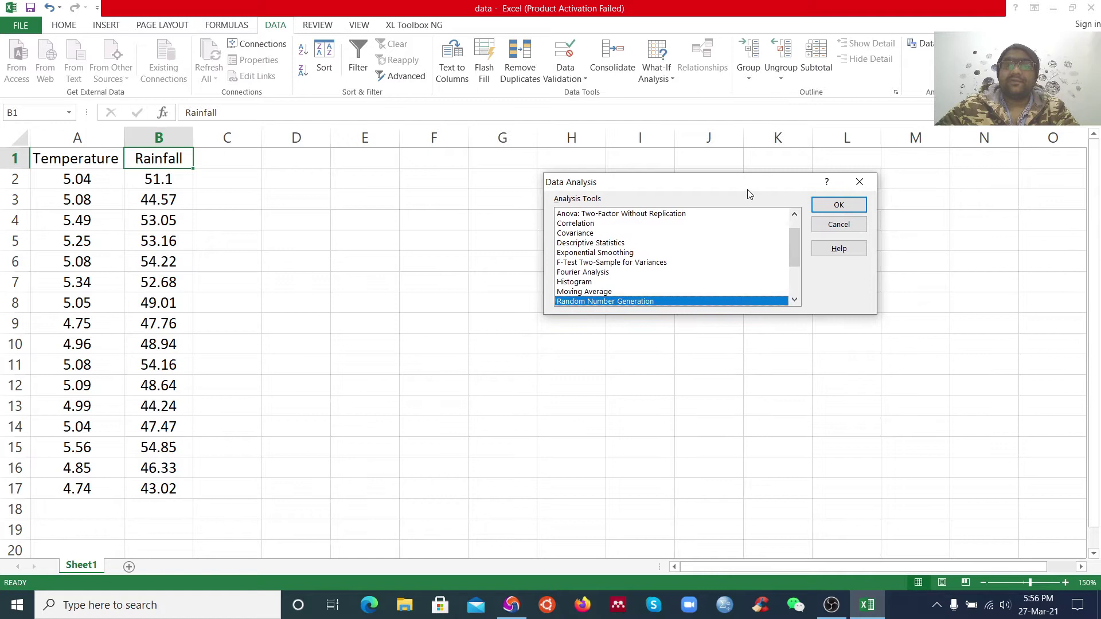
{"action": "left_click_drag", "start_coordinate": [792, 247], "coordinate": [792, 250]}
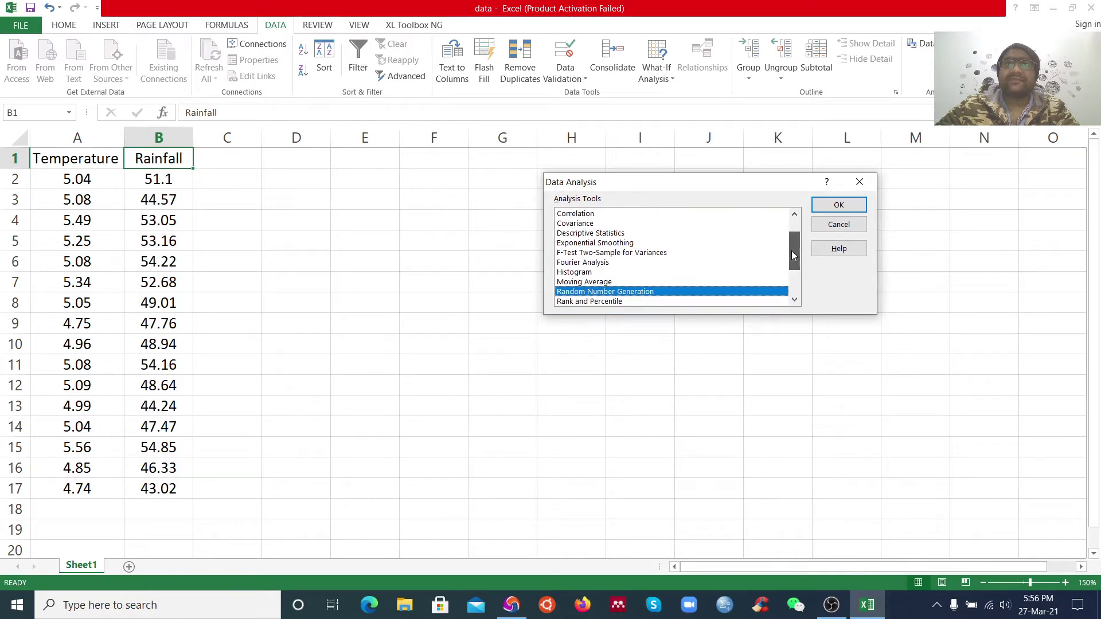
{"action": "left_click", "coordinate": [618, 234]}
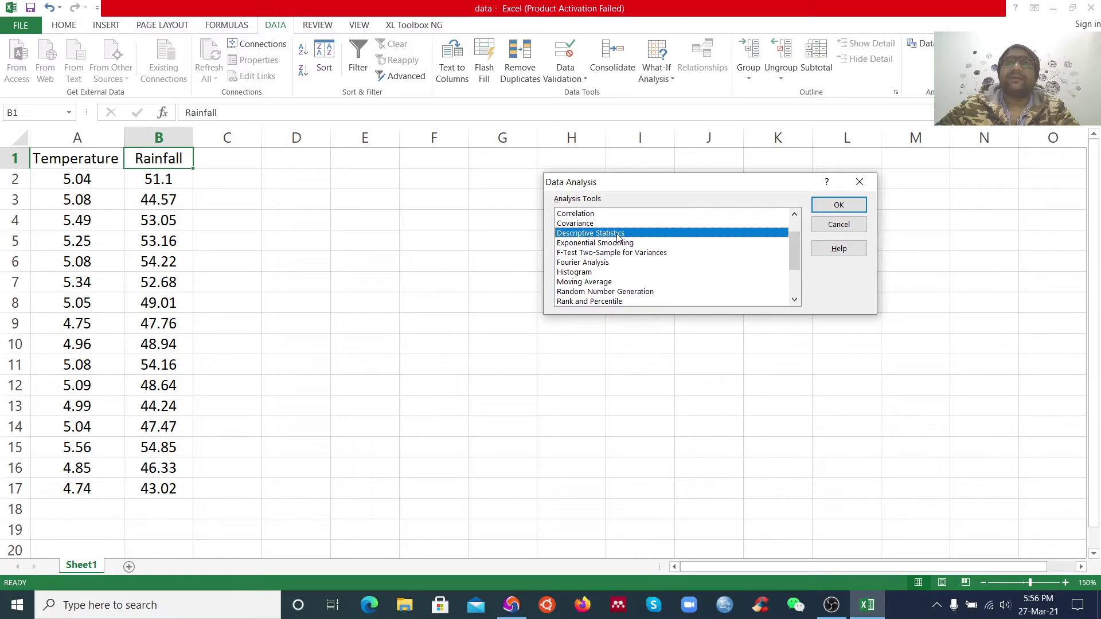
{"action": "double_click", "coordinate": [618, 234]}
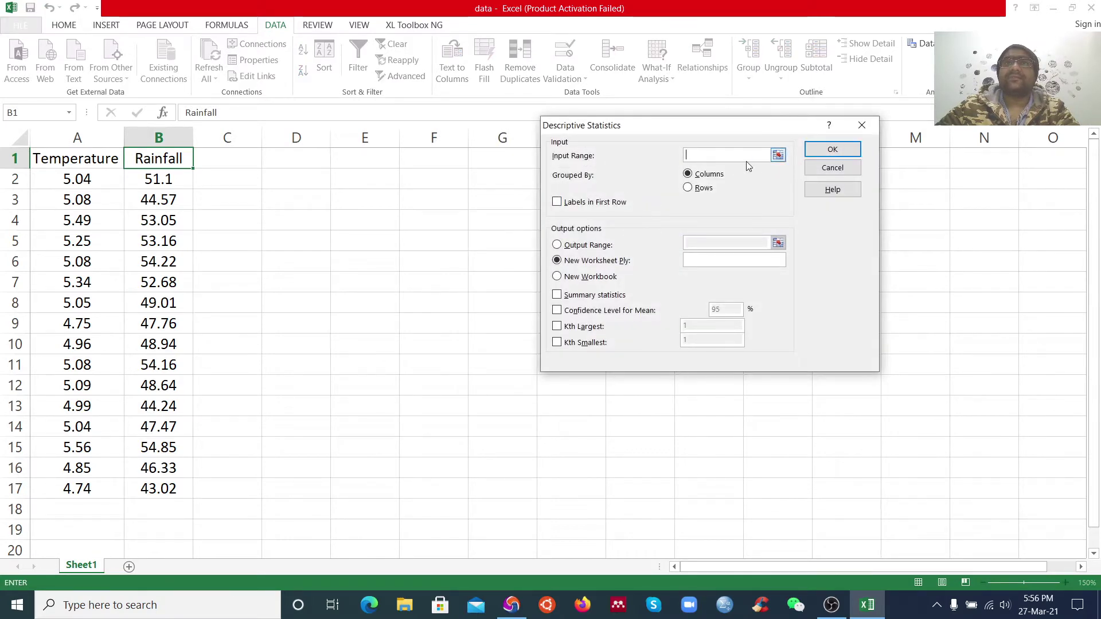
- Set input range A1:B17 with labels in the first row, grouped by rows
{"action": "left_click_drag", "start_coordinate": [55, 159], "coordinate": [163, 486]}
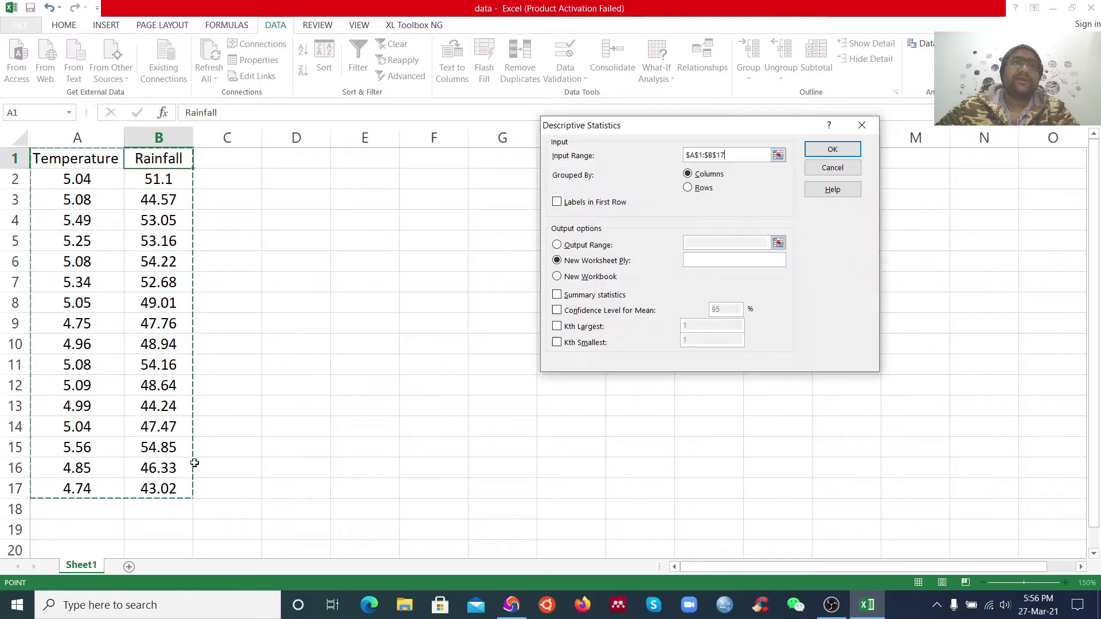
{"action": "left_click", "coordinate": [556, 203]}
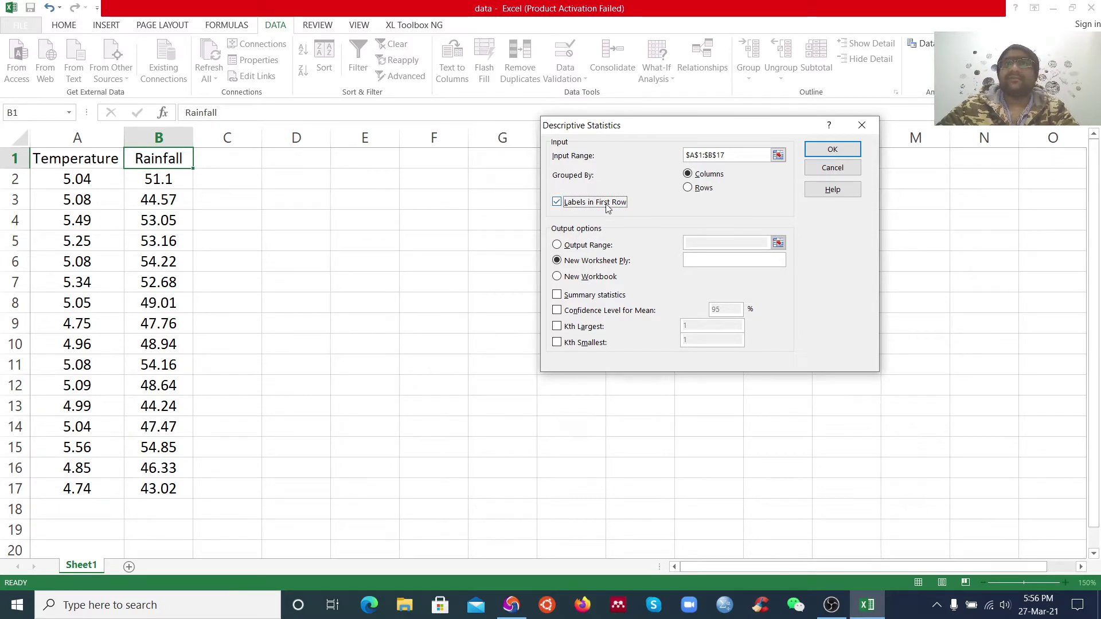
{"action": "left_click", "coordinate": [689, 175]}
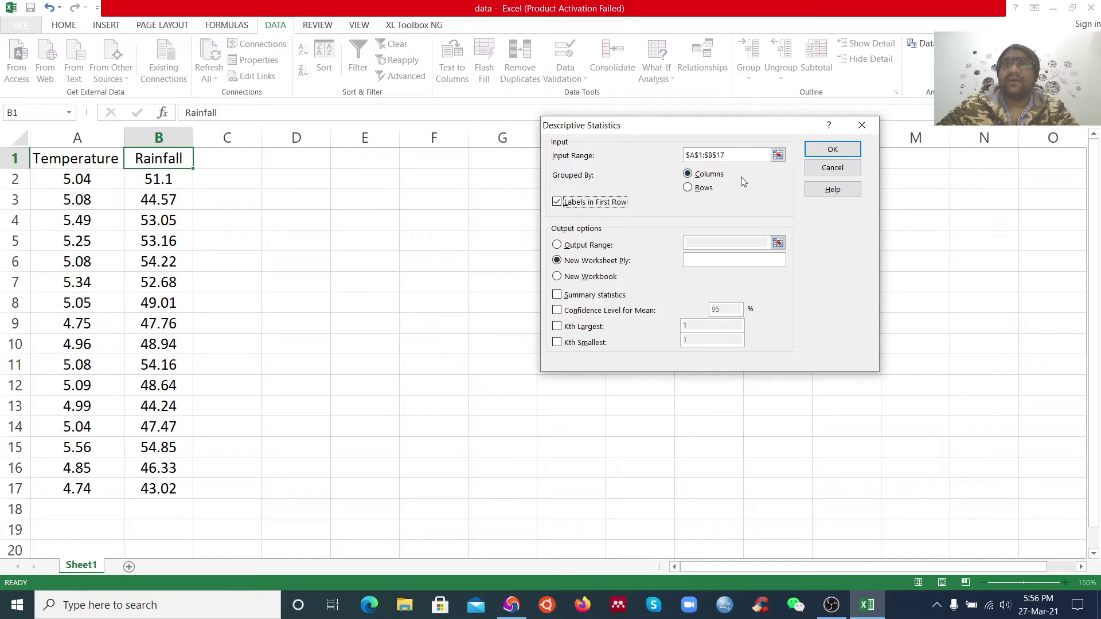
{"action": "left_click", "coordinate": [689, 190]}
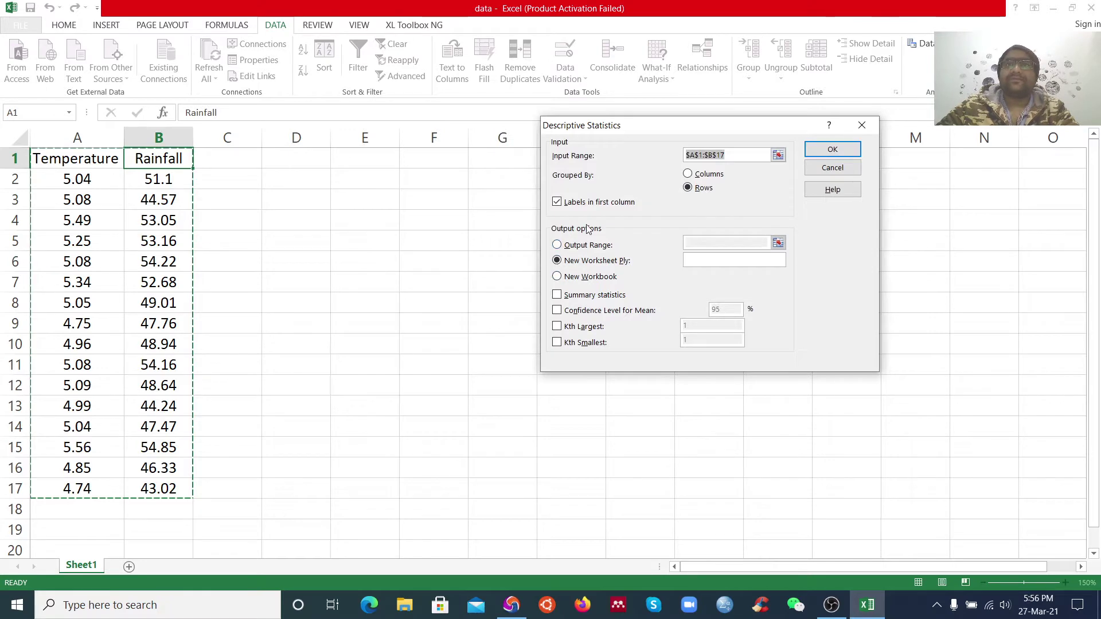
- Send output to cell E1 with summary statistics and run the analysis
{"action": "left_click", "coordinate": [557, 244]}
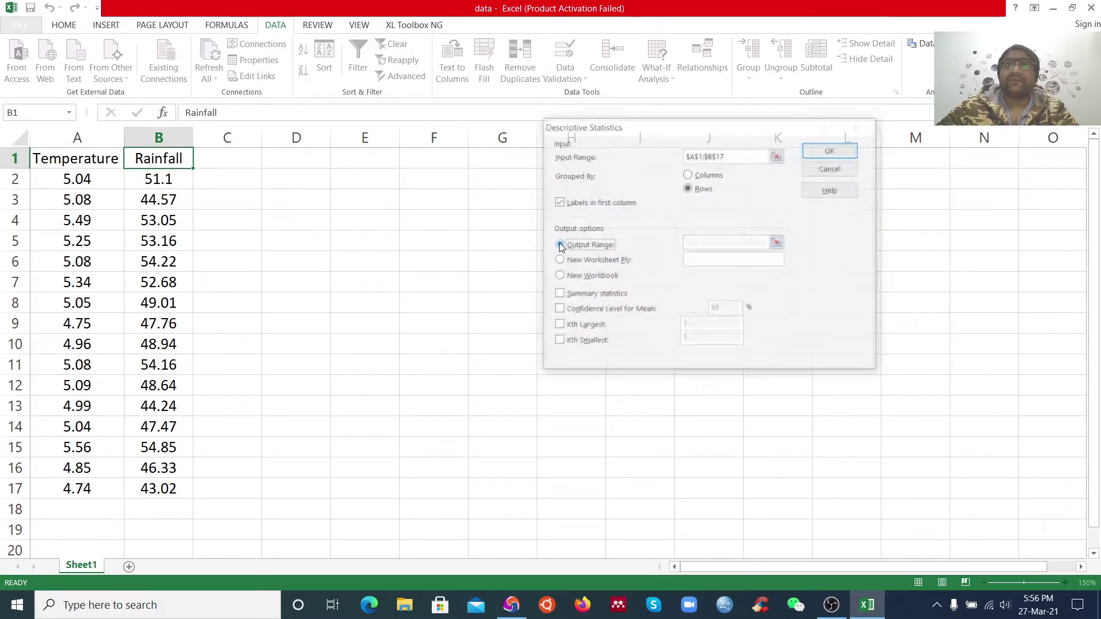
{"action": "left_click", "coordinate": [779, 243]}
{"action": "left_click", "coordinate": [385, 162]}
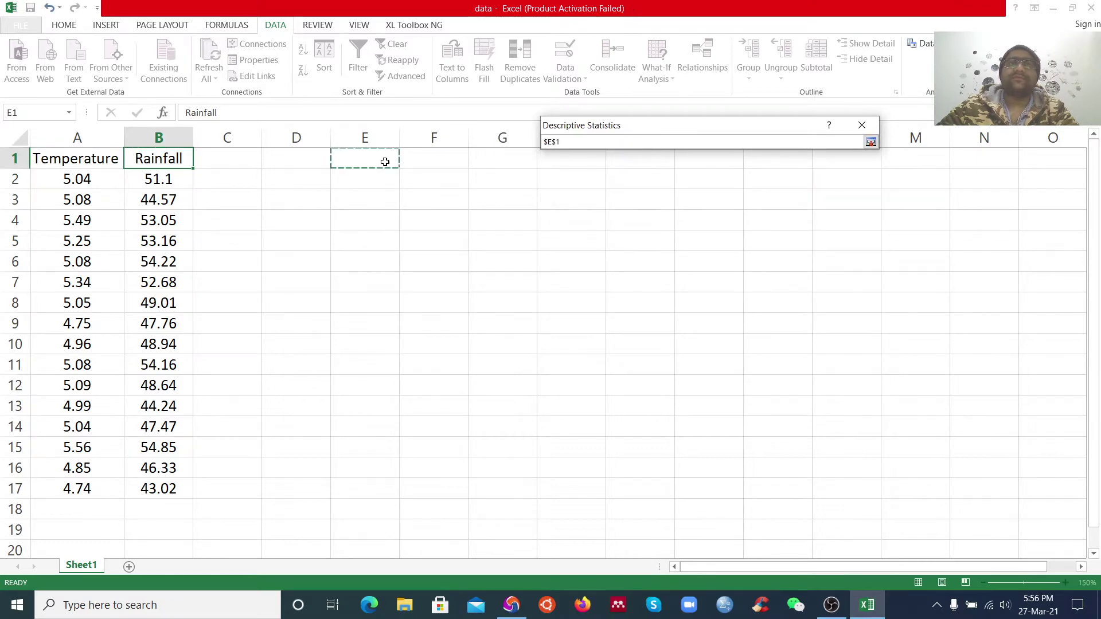
{"action": "left_click", "coordinate": [871, 141]}
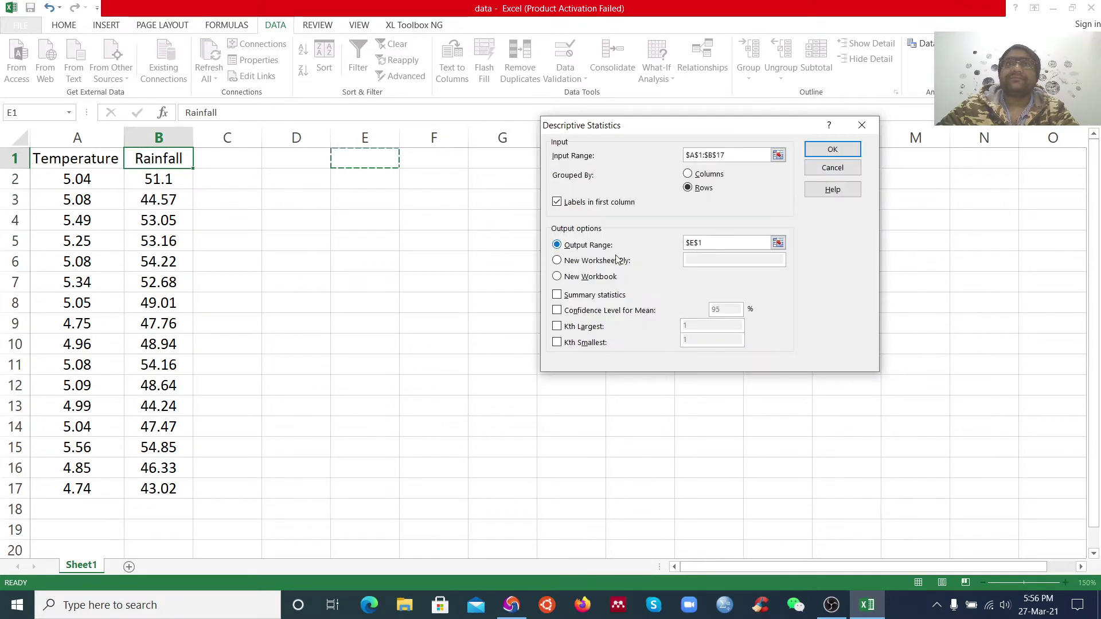
{"action": "left_click", "coordinate": [557, 295]}
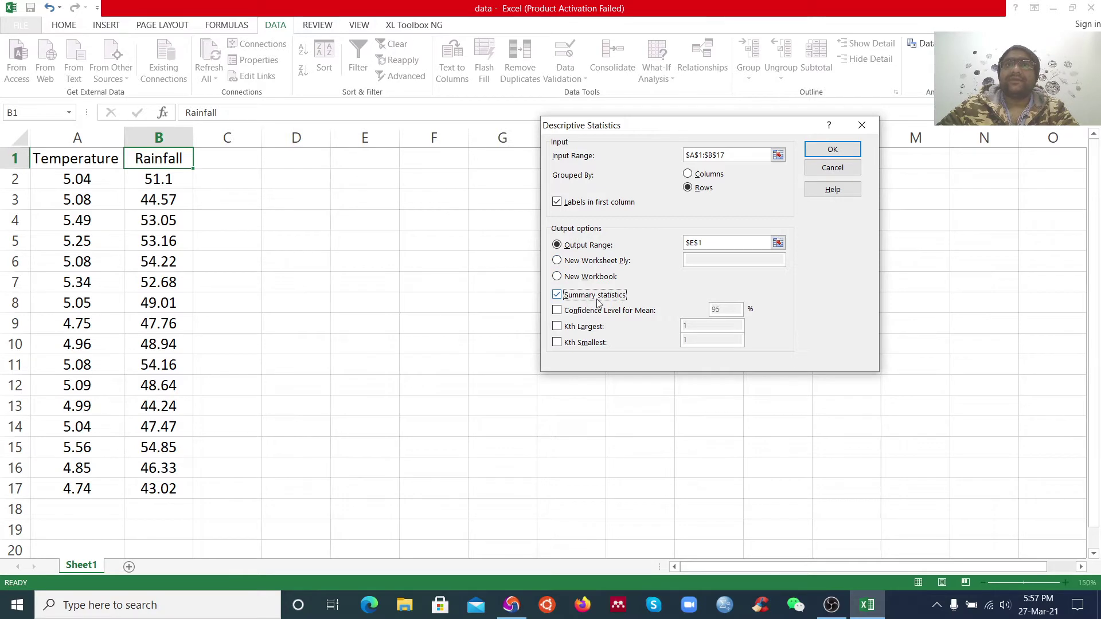
{"action": "left_click", "coordinate": [817, 150]}
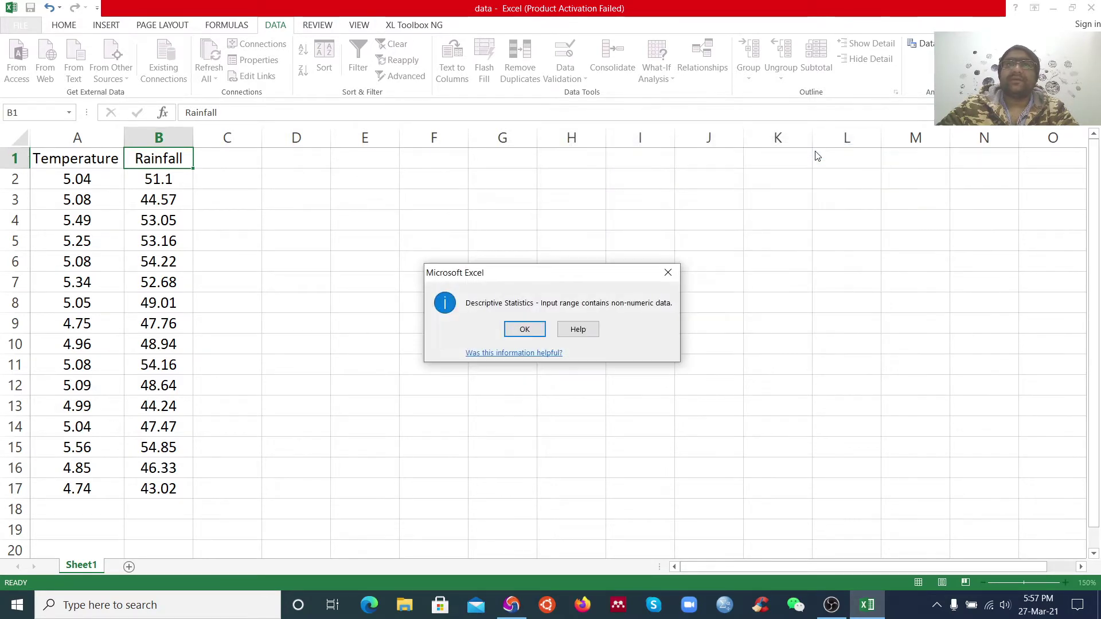
- After the non-numeric warning, reselect A1:B17, group by columns and rerun
{"action": "left_click", "coordinate": [514, 333]}
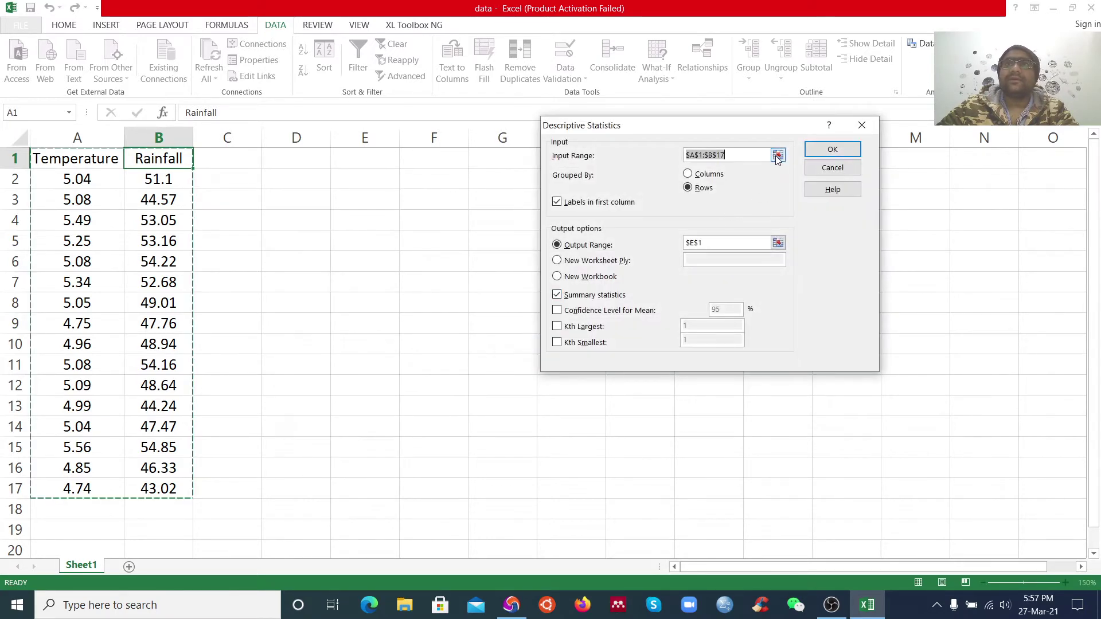
{"action": "left_click", "coordinate": [778, 155]}
{"action": "left_click_drag", "start_coordinate": [50, 159], "coordinate": [132, 488]}
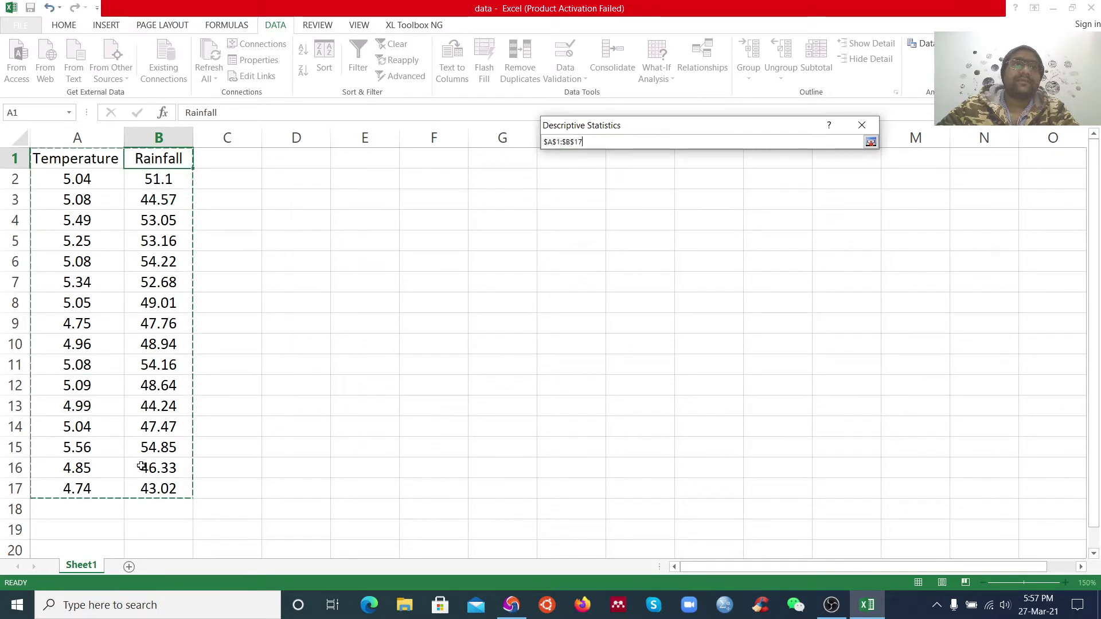
{"action": "left_click", "coordinate": [870, 141]}
{"action": "left_click", "coordinate": [703, 174]}
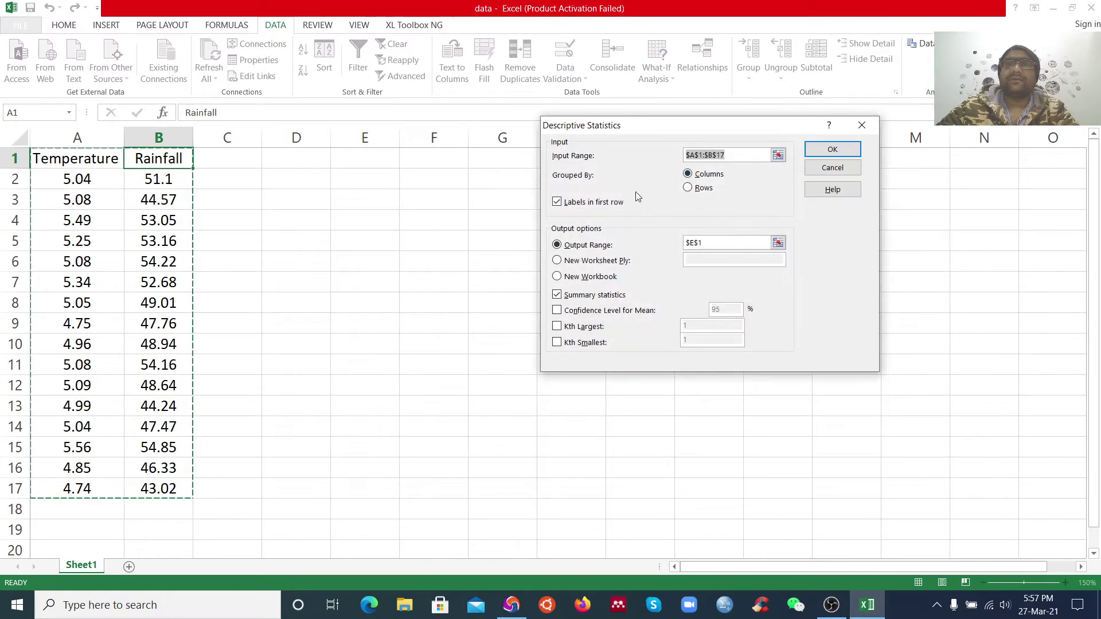
{"action": "left_click", "coordinate": [832, 150]}
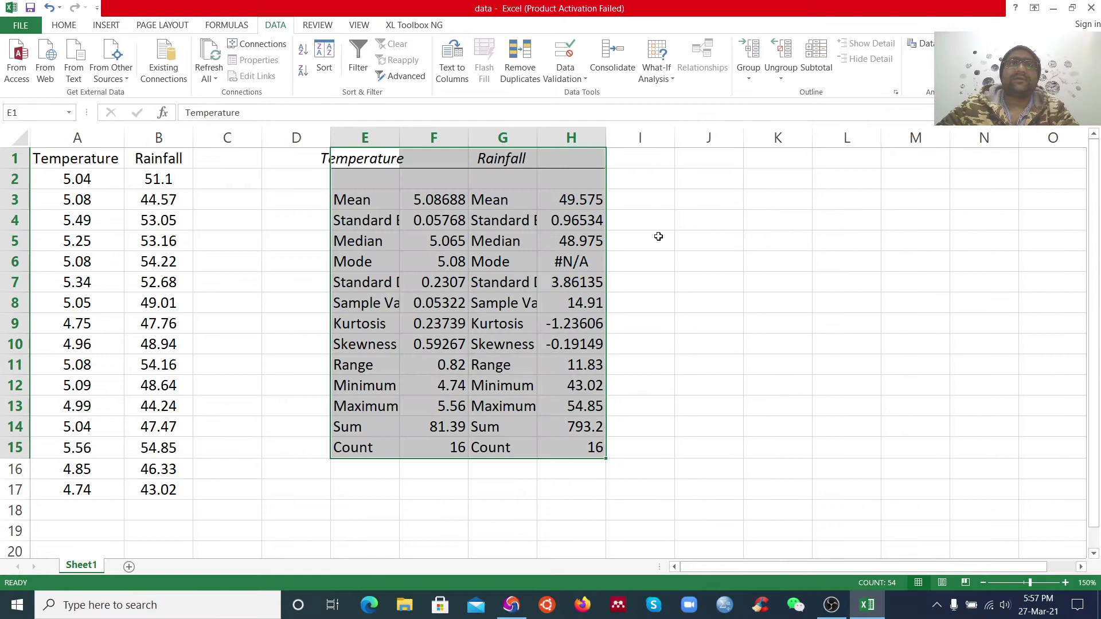
- Insert a blank column G between the Temperature and Rainfall tables
{"action": "left_click", "coordinate": [658, 239]}
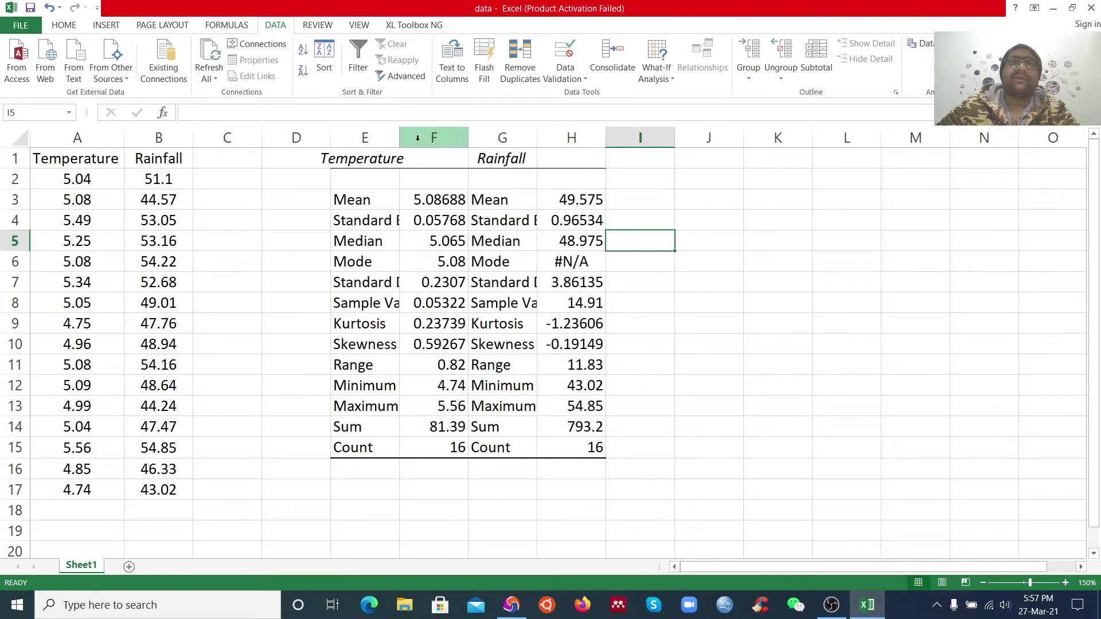
{"action": "right_click", "coordinate": [503, 139]}
{"action": "left_click", "coordinate": [535, 236]}
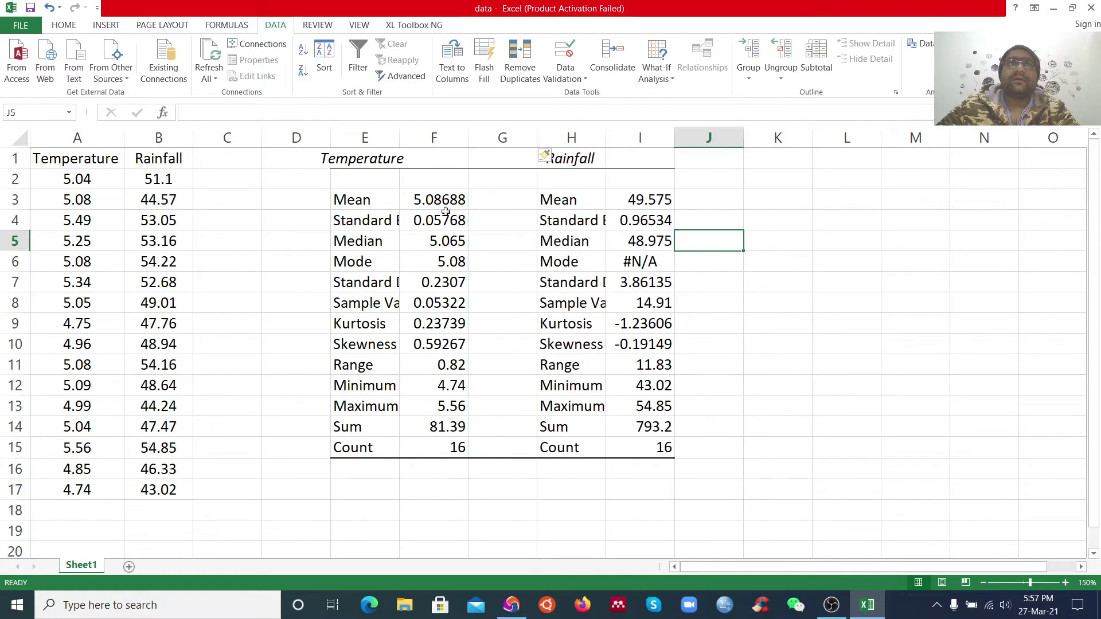
- Merge and center the Temperature heading across E1:F2 and Rainfall across G1:I2
{"action": "left_click_drag", "start_coordinate": [342, 158], "coordinate": [424, 181]}
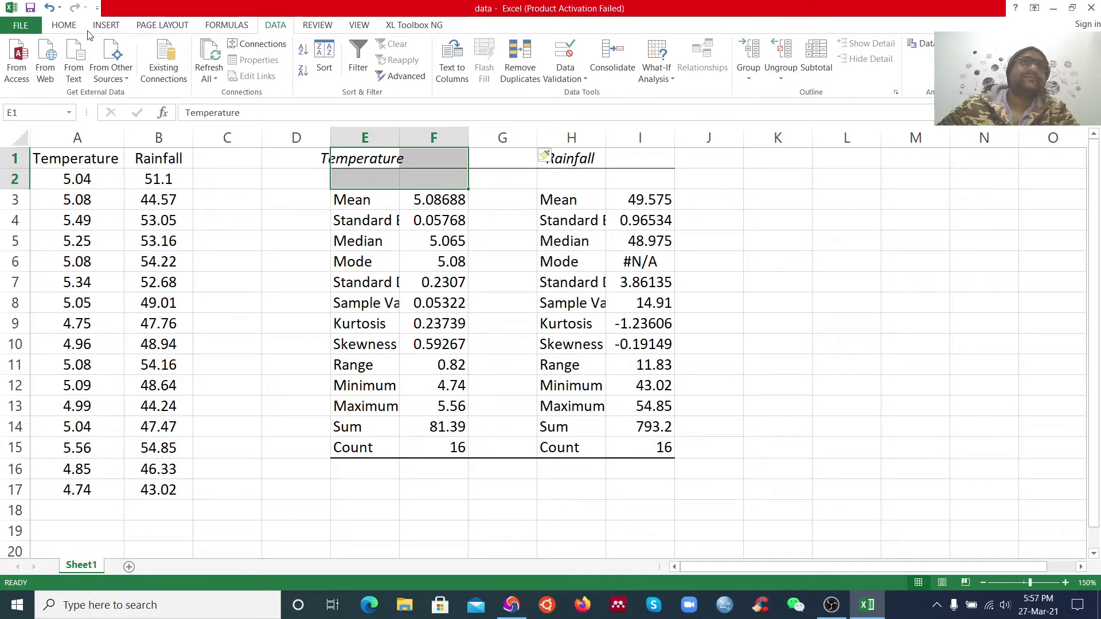
{"action": "left_click", "coordinate": [102, 30]}
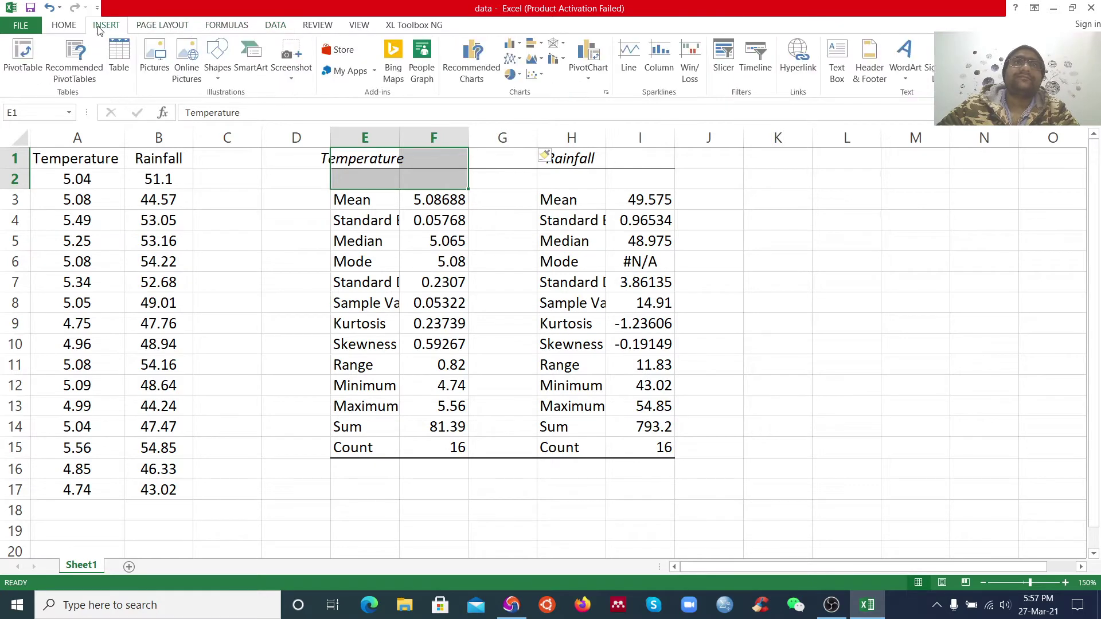
{"action": "left_click", "coordinate": [63, 25]}
{"action": "left_click", "coordinate": [372, 70]}
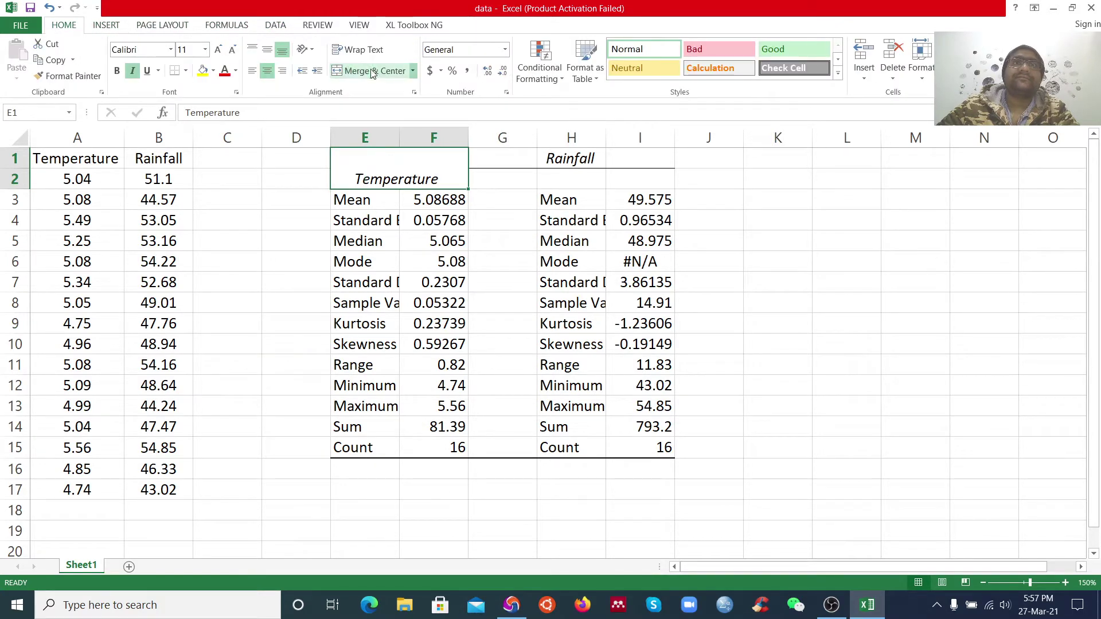
{"action": "left_click", "coordinate": [445, 238]}
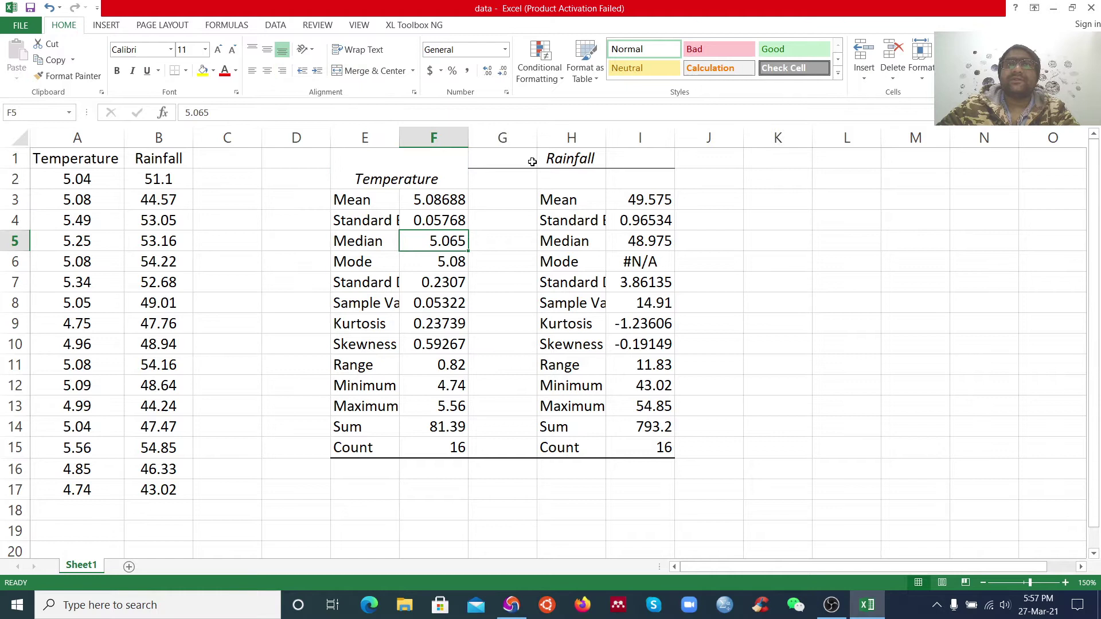
{"action": "left_click_drag", "start_coordinate": [534, 158], "coordinate": [628, 178]}
{"action": "left_click", "coordinate": [375, 71]}
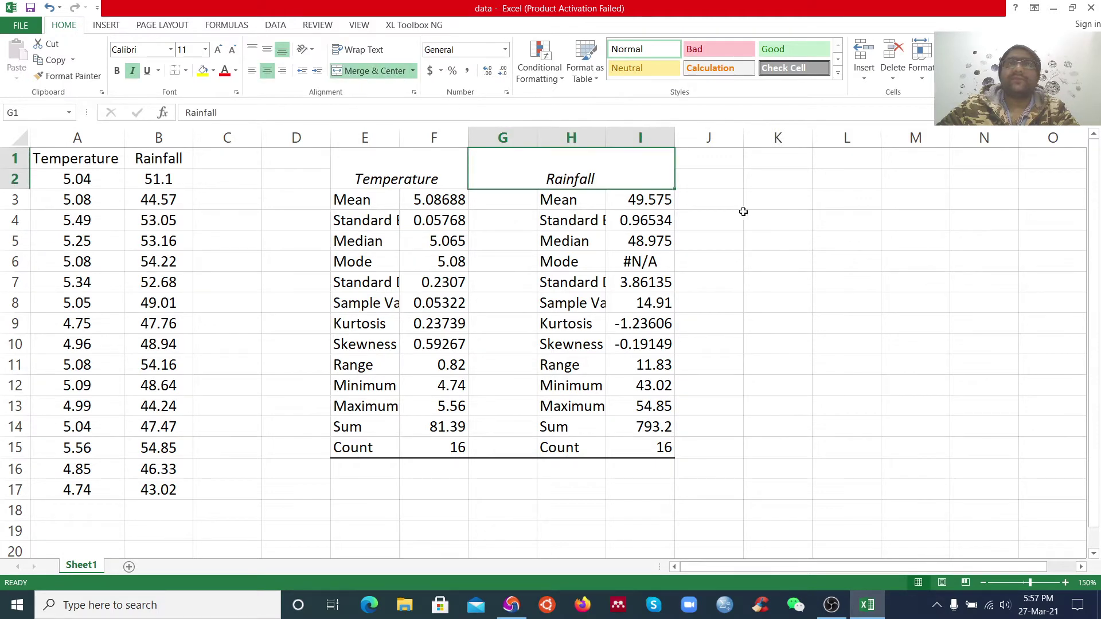
{"action": "left_click", "coordinate": [746, 215]}
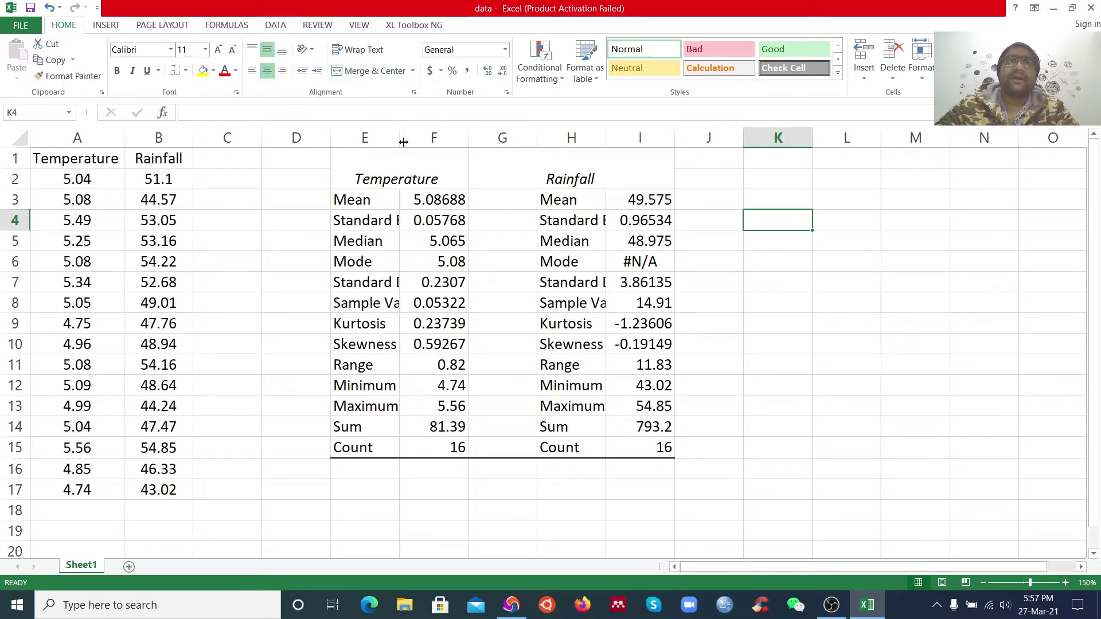
- Widen column E to fit Standard Deviation and check the Temperature statistics
{"action": "left_click_drag", "start_coordinate": [401, 138], "coordinate": [439, 143]}
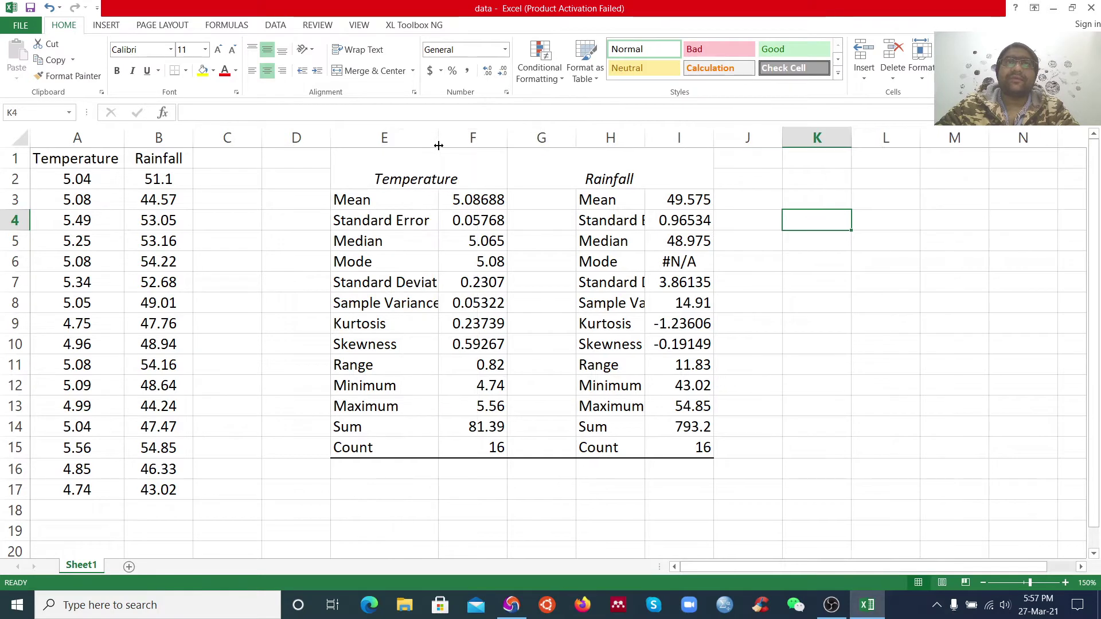
{"action": "left_click", "coordinate": [482, 198]}
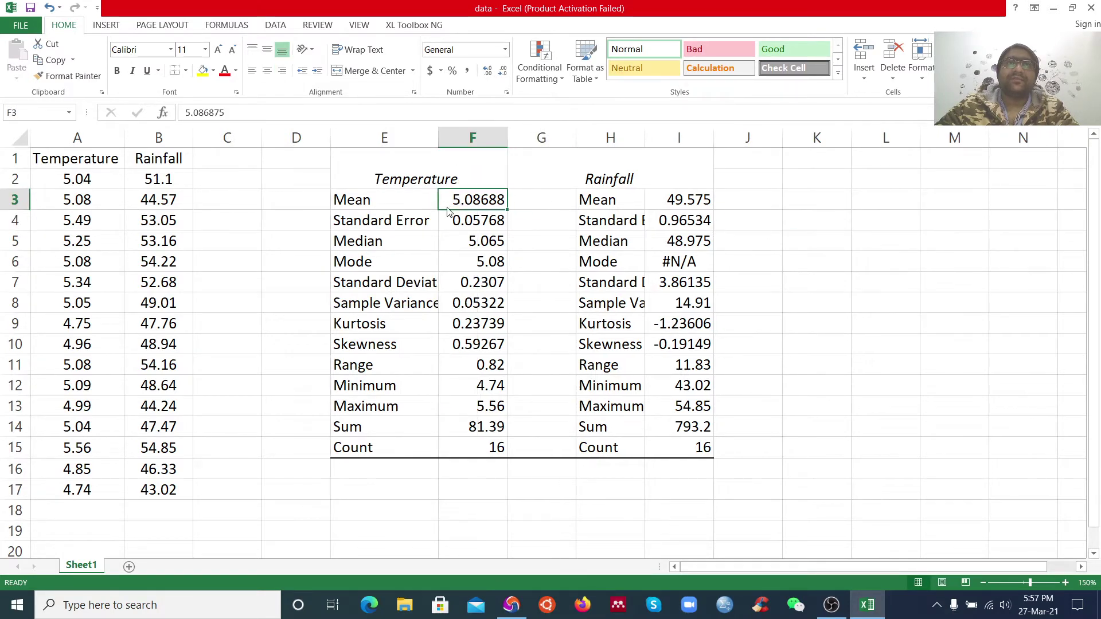
{"action": "left_click", "coordinate": [475, 242]}
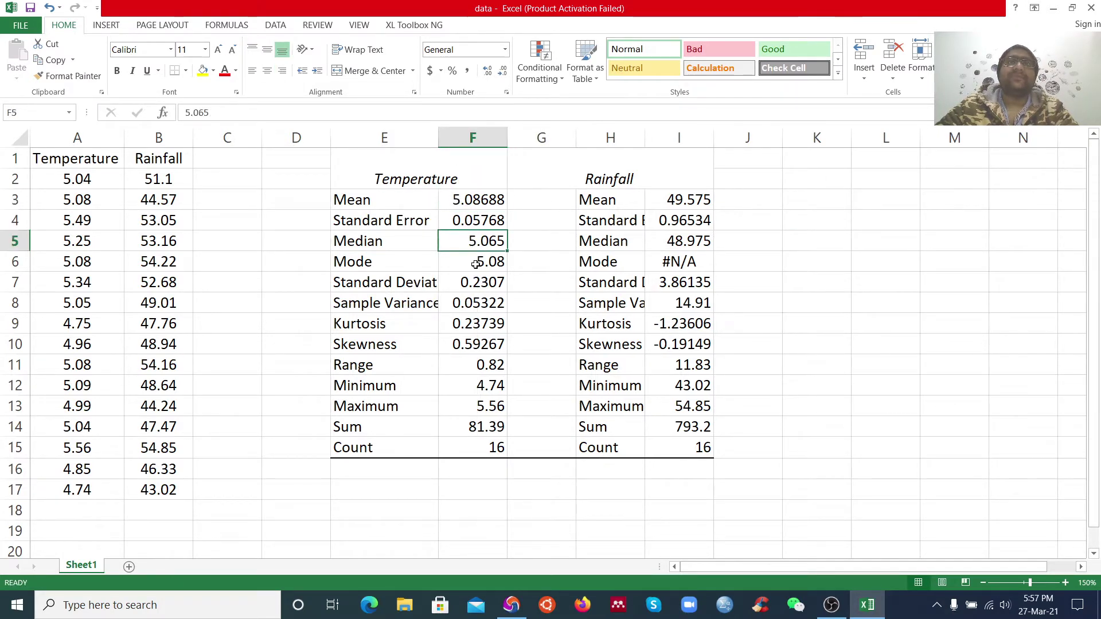
{"action": "left_click", "coordinate": [476, 264]}
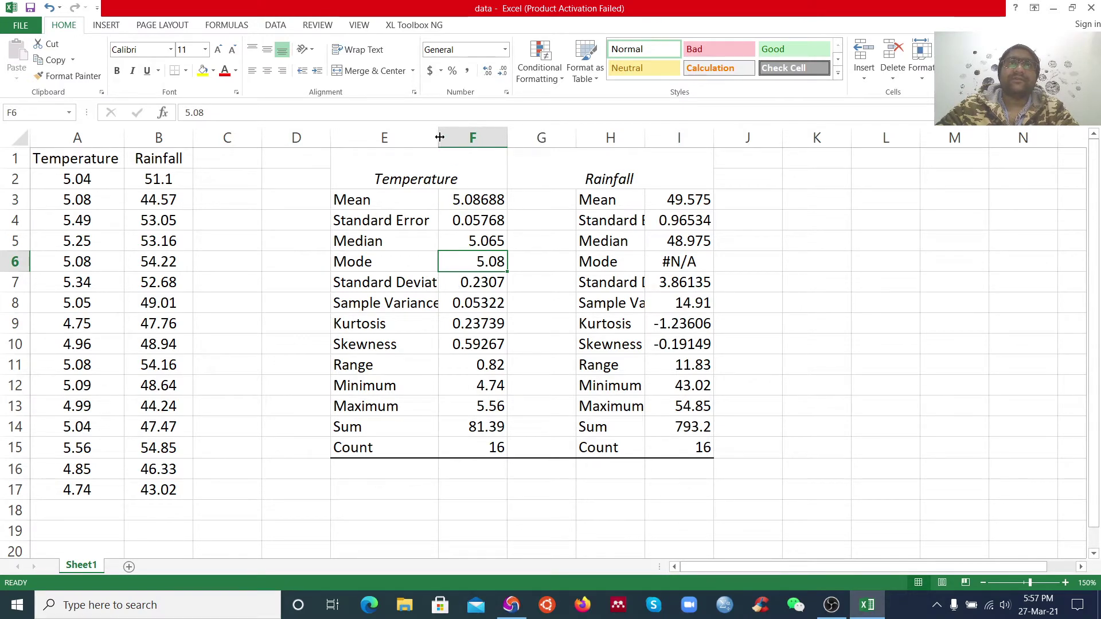
{"action": "left_click_drag", "start_coordinate": [440, 140], "coordinate": [467, 142]}
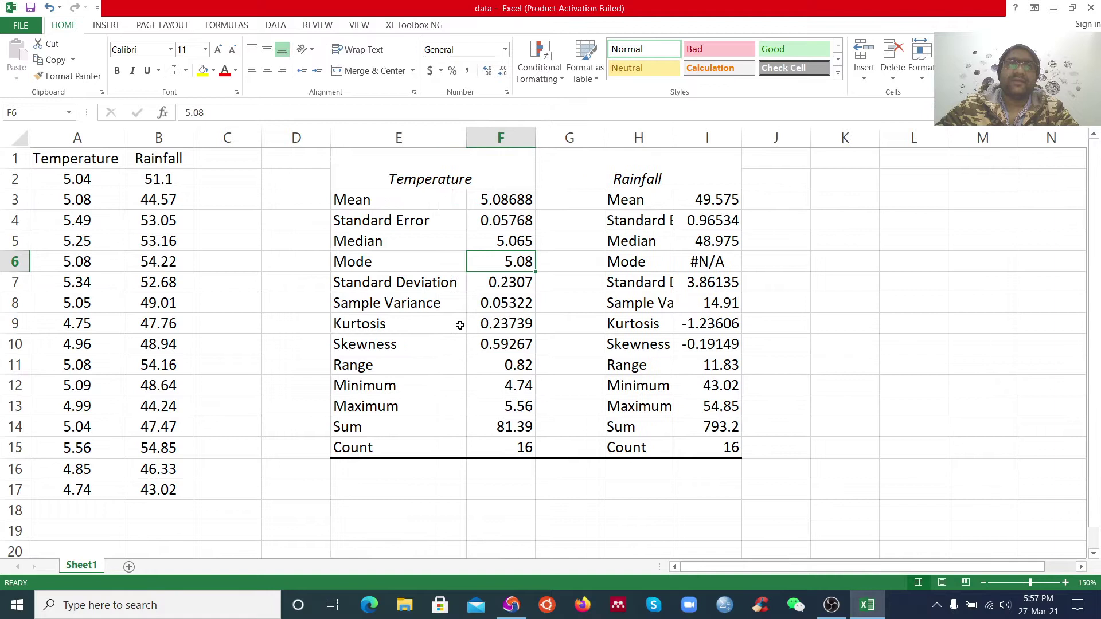
{"action": "left_click", "coordinate": [501, 365]}
{"action": "left_click", "coordinate": [494, 381]}
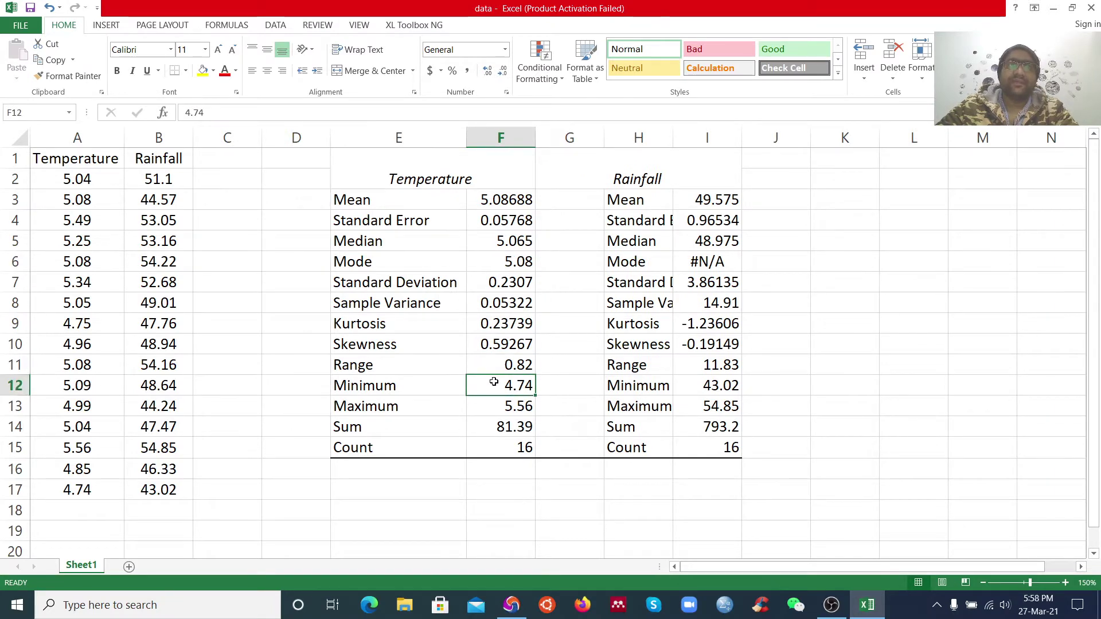
{"action": "left_click", "coordinate": [509, 408]}
{"action": "left_click", "coordinate": [507, 427]}
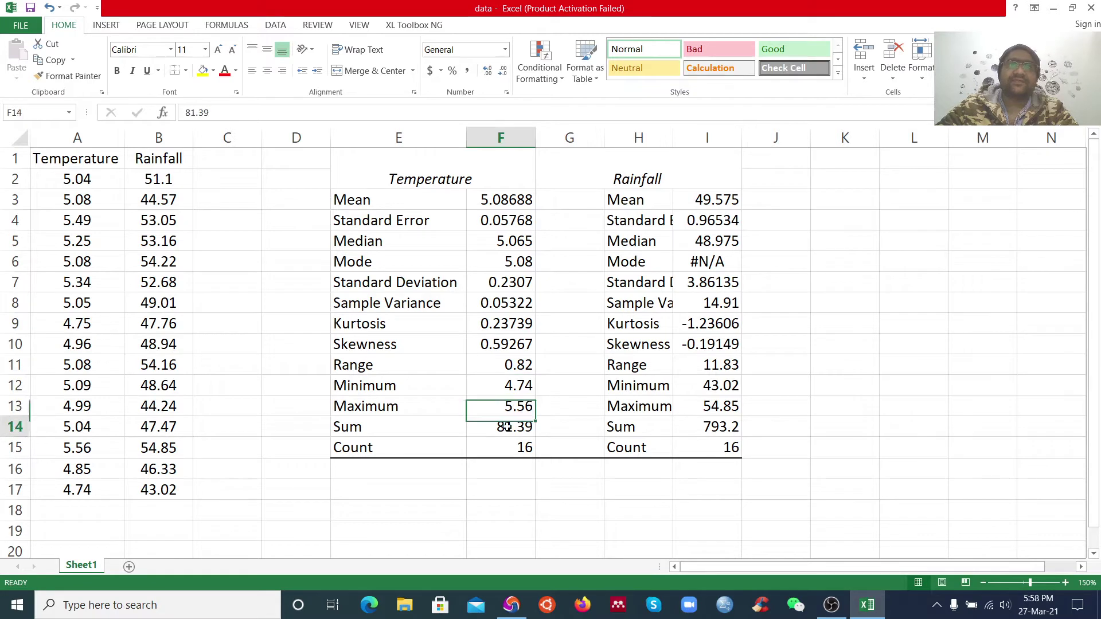
{"action": "left_click", "coordinate": [512, 448]}
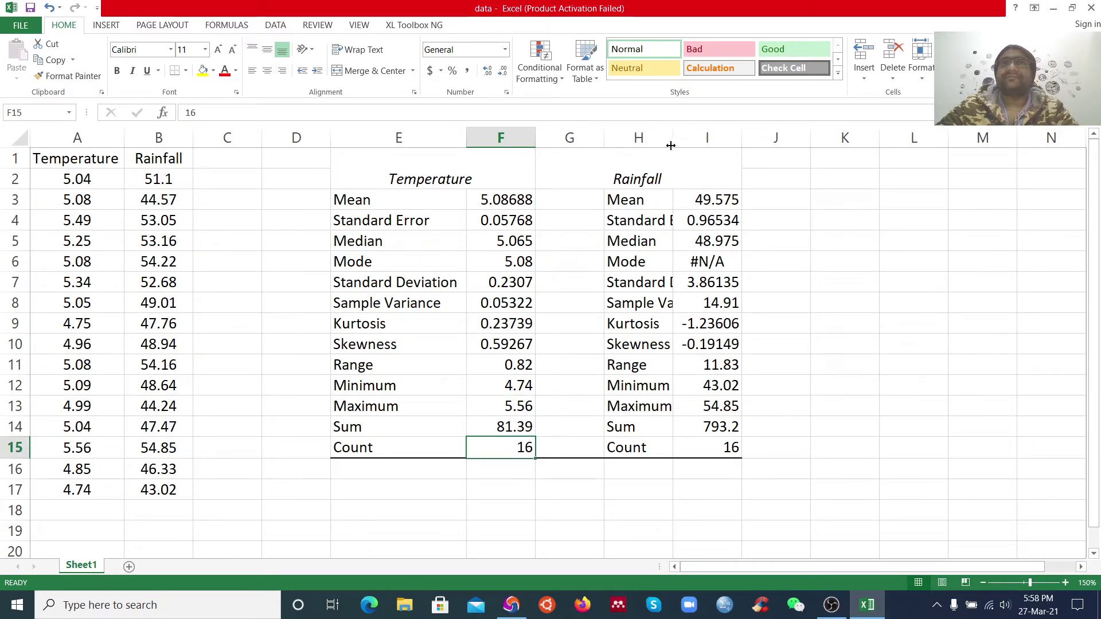
- Widen column H so Rainfall labels like Sample Variance show fully
{"action": "left_click_drag", "start_coordinate": [671, 146], "coordinate": [734, 150]}
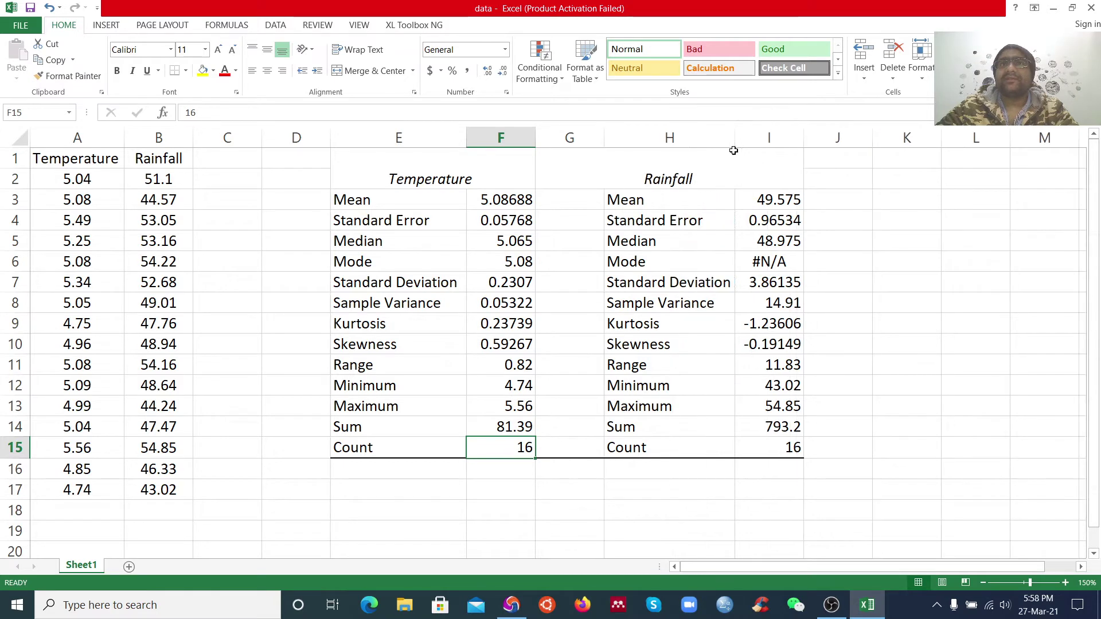
{"action": "left_click", "coordinate": [672, 236]}
{"action": "left_click", "coordinate": [650, 304]}
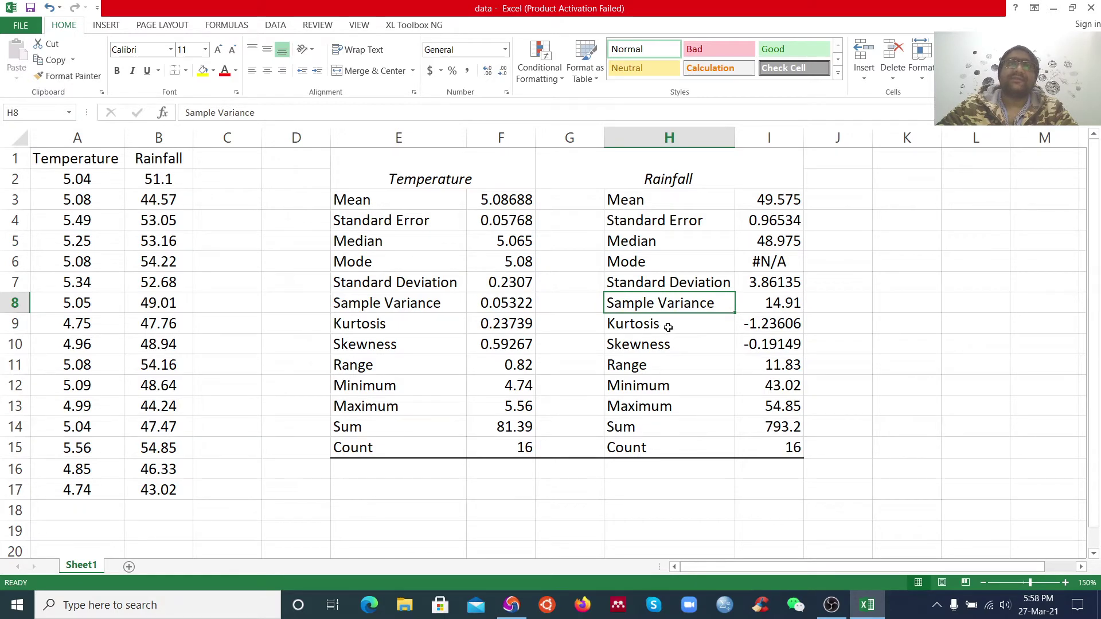
{"action": "left_click_drag", "start_coordinate": [390, 179], "coordinate": [696, 455]}
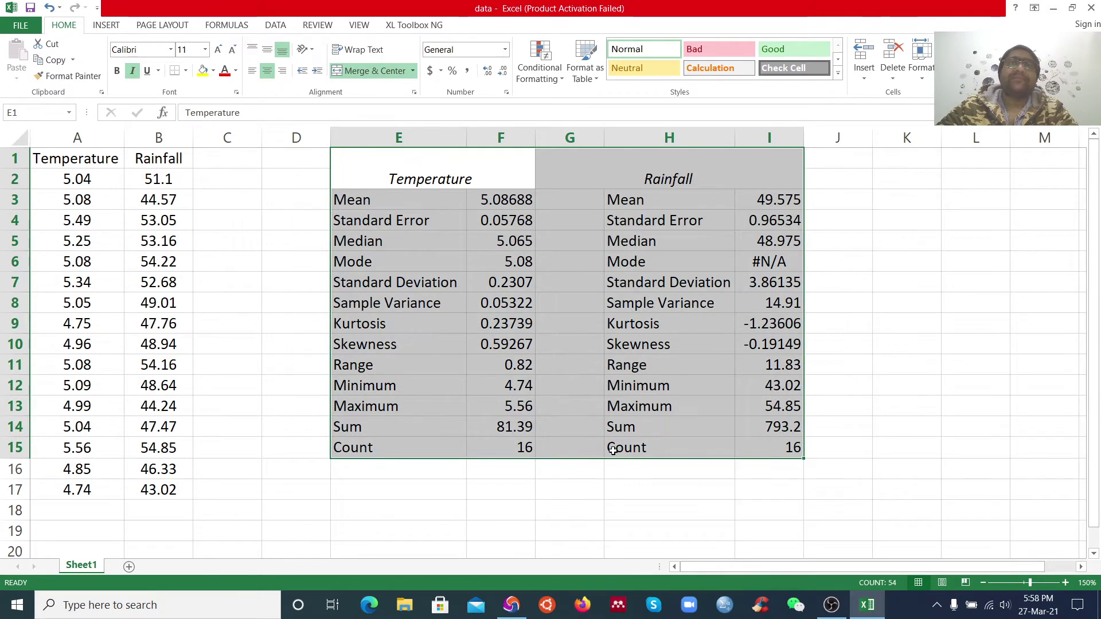
{"action": "left_click", "coordinate": [595, 484]}
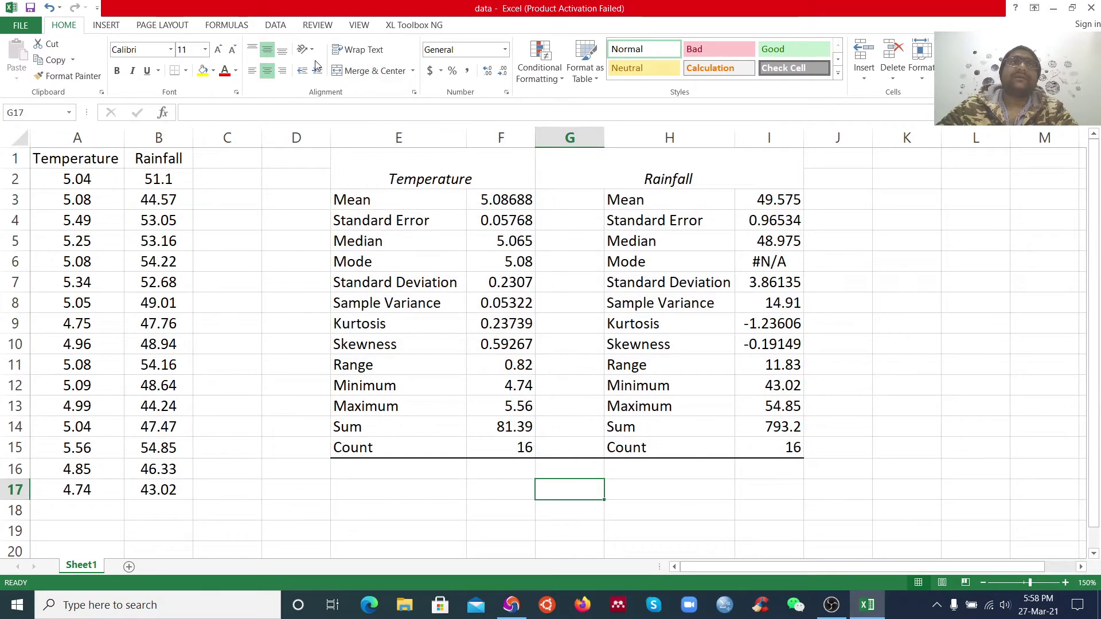
- Open the Correlation tool from Data Analysis
{"action": "left_click", "coordinate": [276, 25]}
{"action": "left_click", "coordinate": [921, 46]}
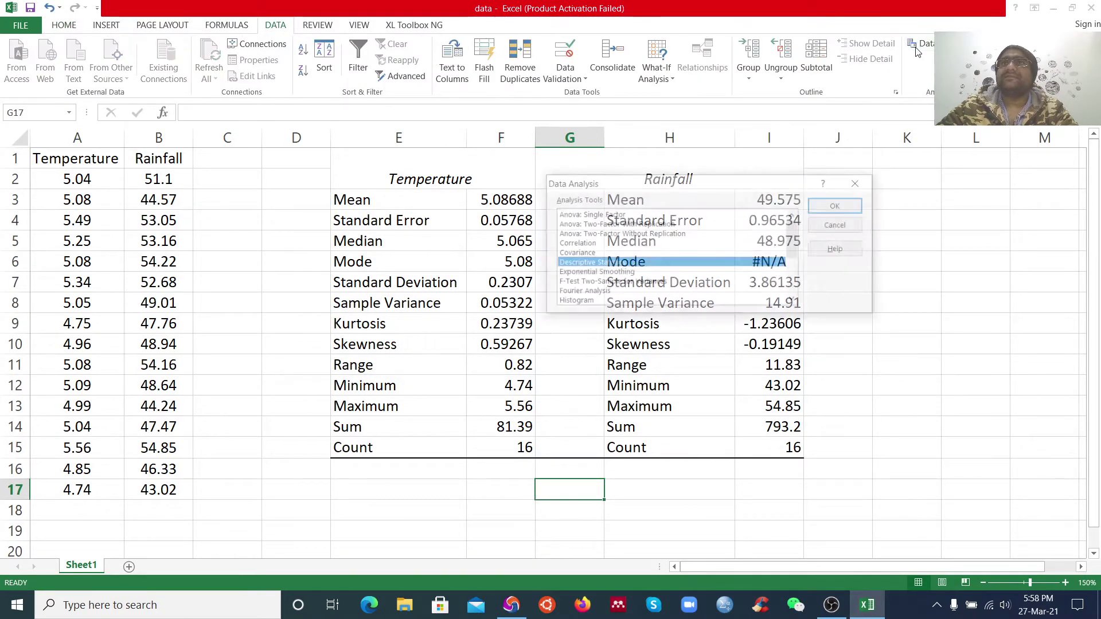
{"action": "left_click_drag", "start_coordinate": [777, 185], "coordinate": [772, 166]}
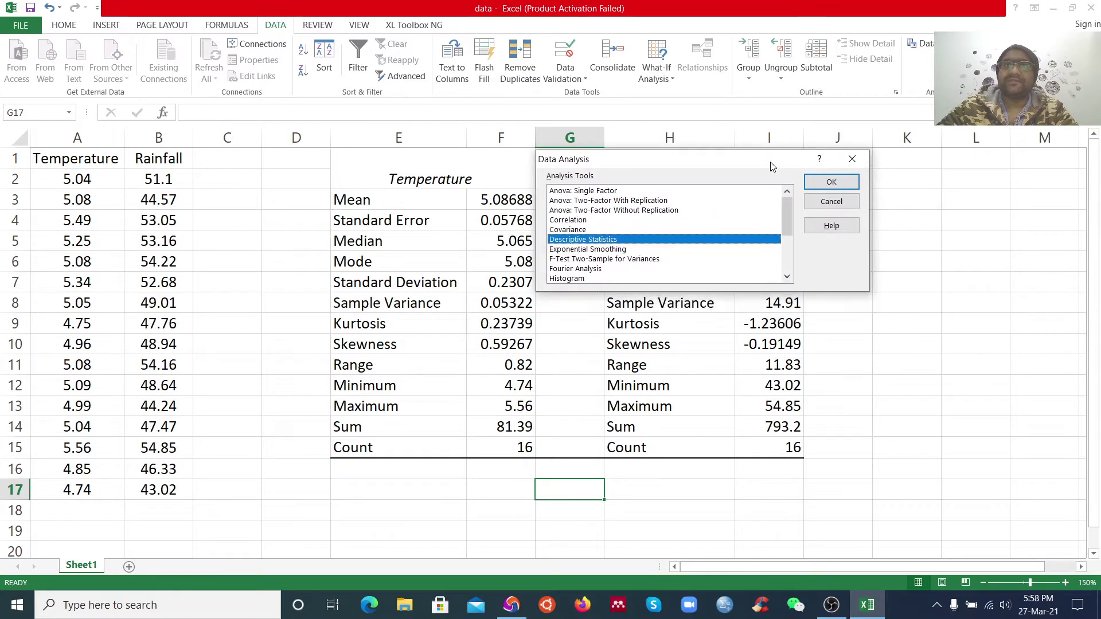
{"action": "left_click", "coordinate": [568, 220]}
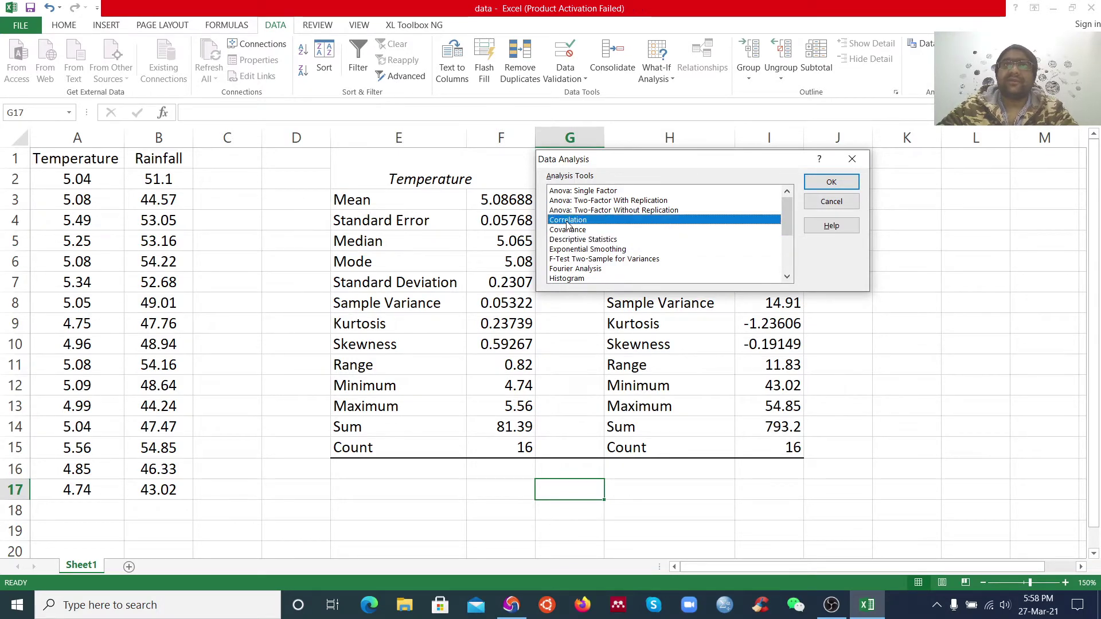
{"action": "left_click", "coordinate": [840, 186]}
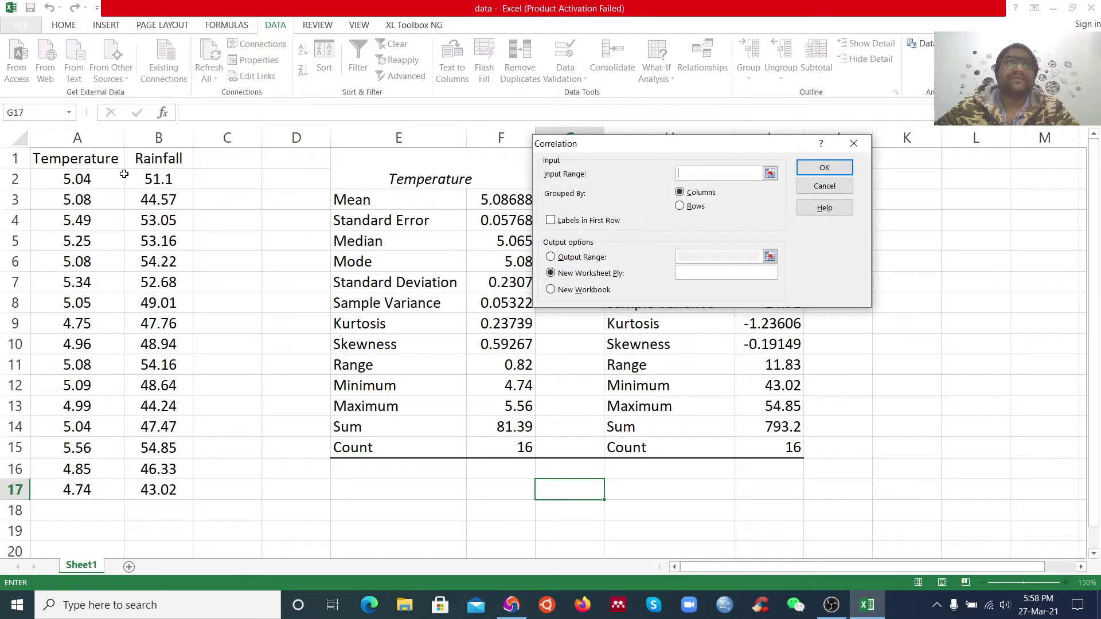
- Correlate A1:B17 with first-row labels, outputting at E18, and run it
{"action": "left_click_drag", "start_coordinate": [38, 158], "coordinate": [187, 487]}
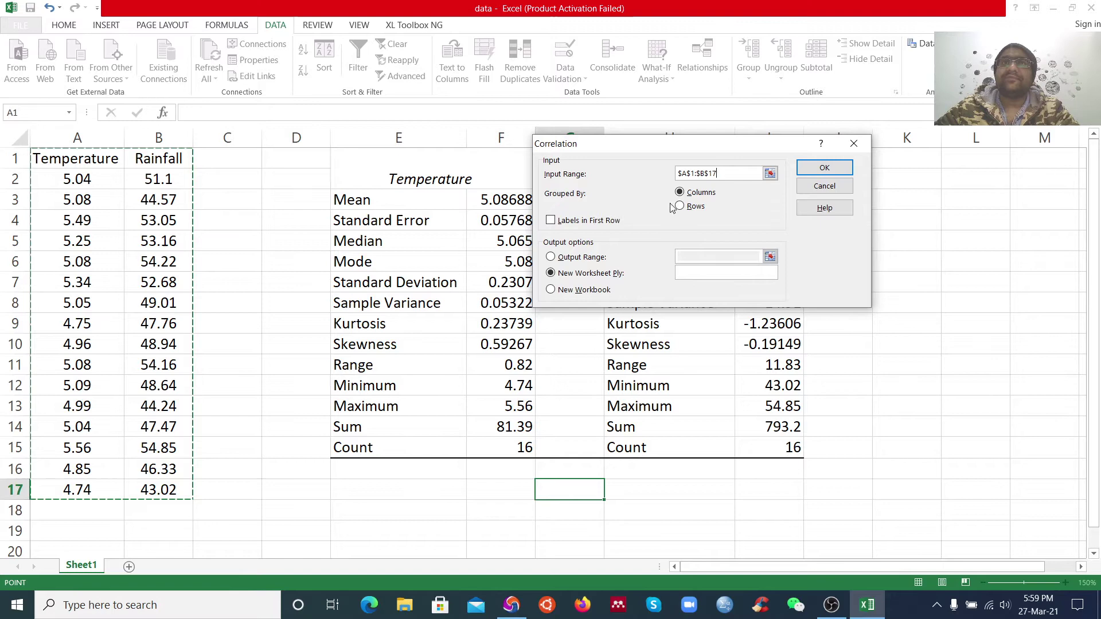
{"action": "left_click", "coordinate": [561, 222]}
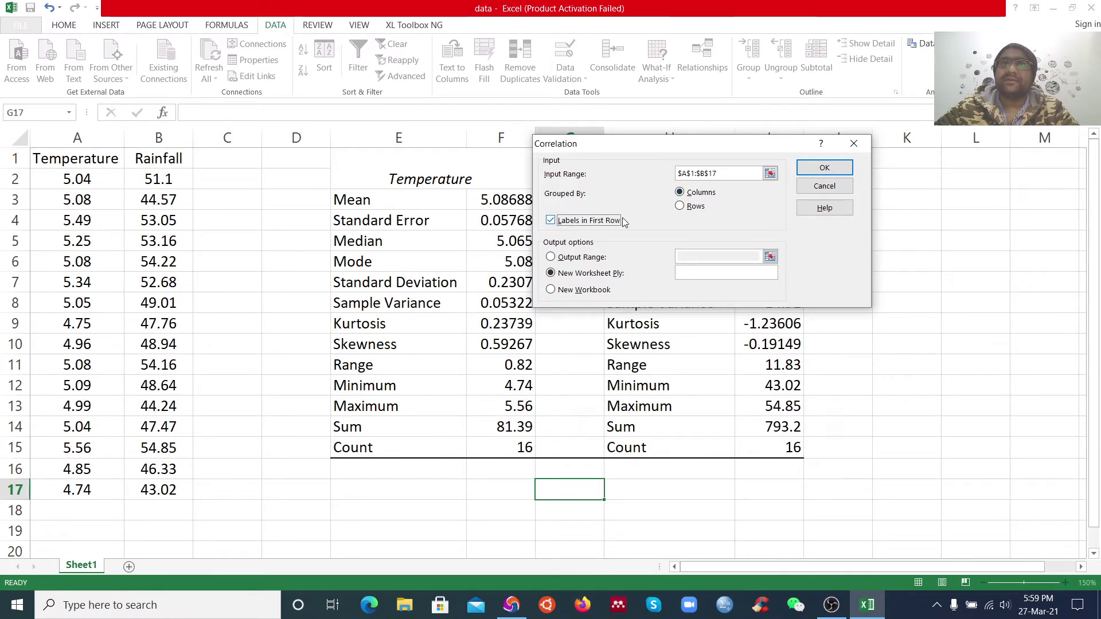
{"action": "left_click", "coordinate": [551, 257]}
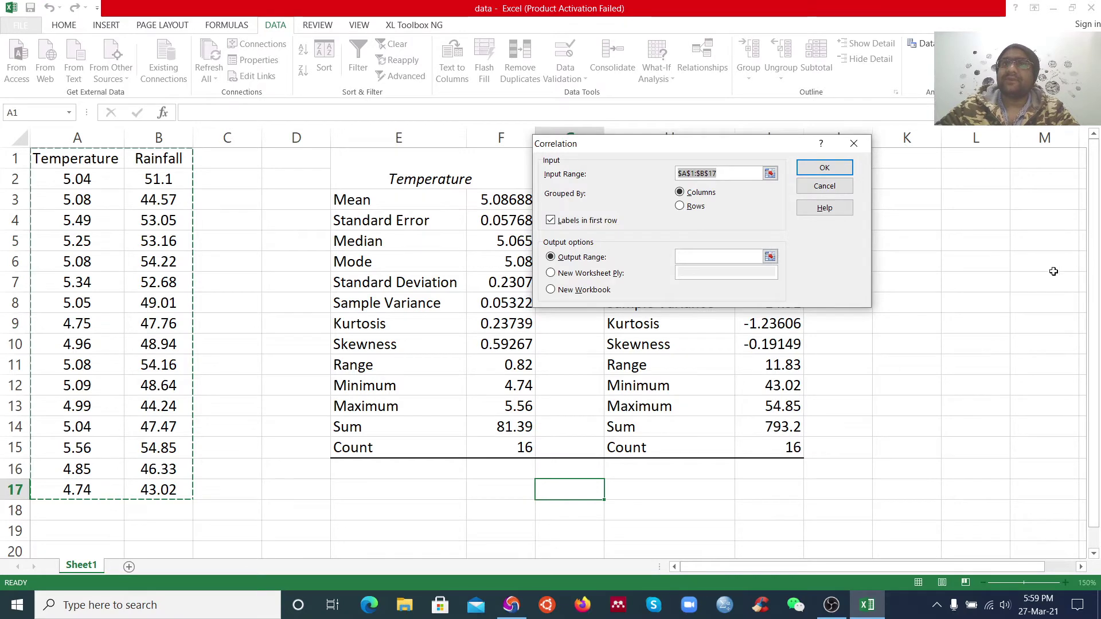
{"action": "left_click", "coordinate": [771, 256]}
{"action": "scroll", "coordinate": [456, 378], "scroll_direction": "down", "scroll_amount": 5}
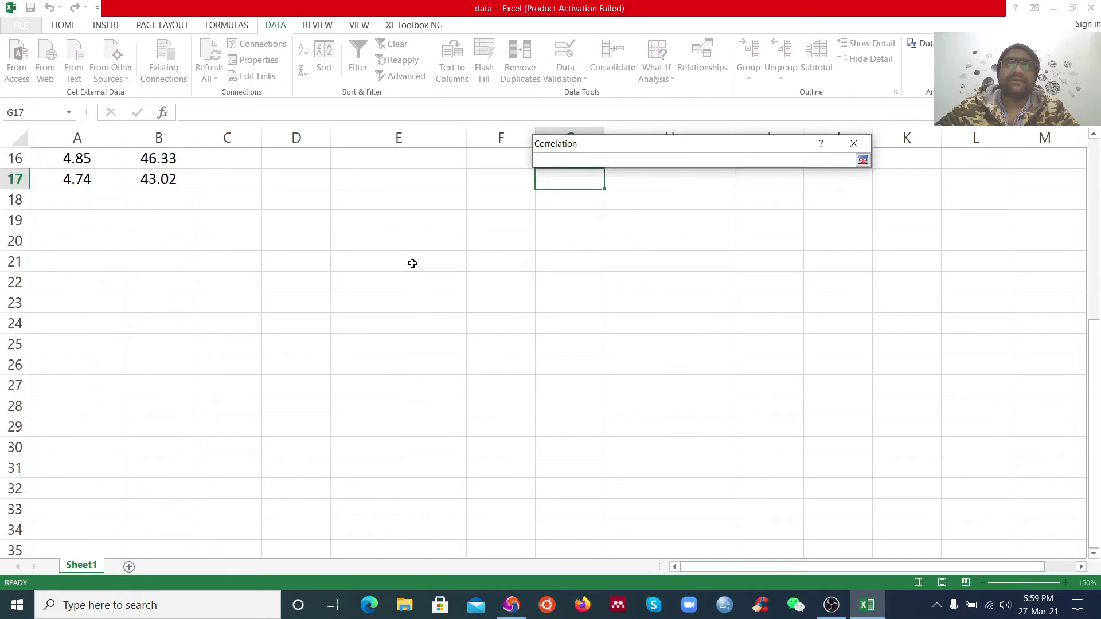
{"action": "scroll", "coordinate": [412, 263], "scroll_direction": "up", "scroll_amount": 2}
{"action": "left_click", "coordinate": [369, 325]}
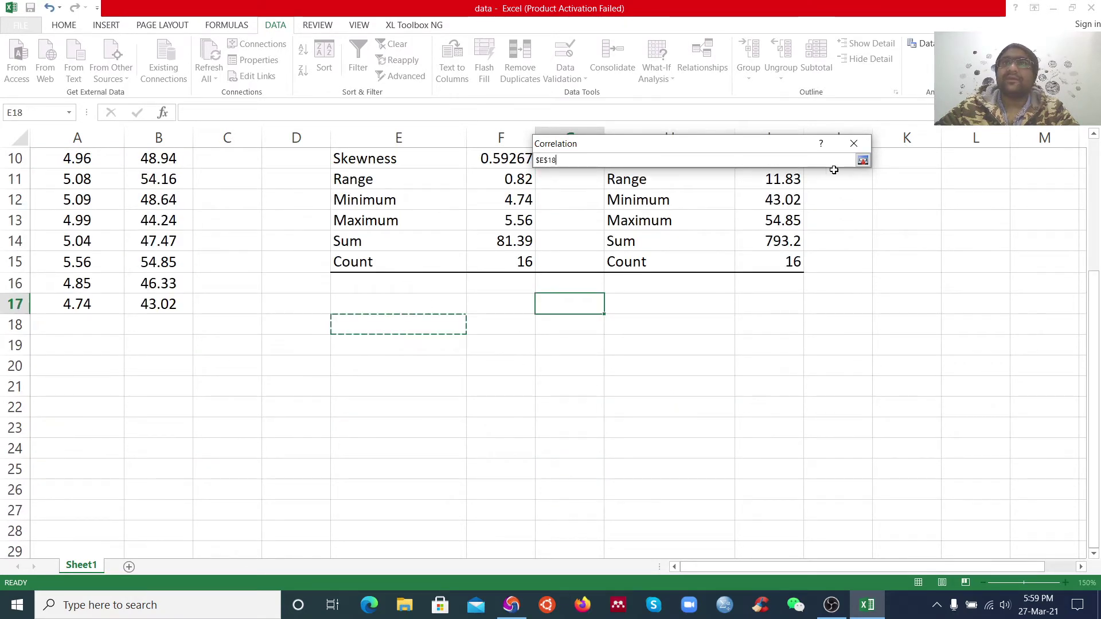
{"action": "left_click", "coordinate": [867, 162]}
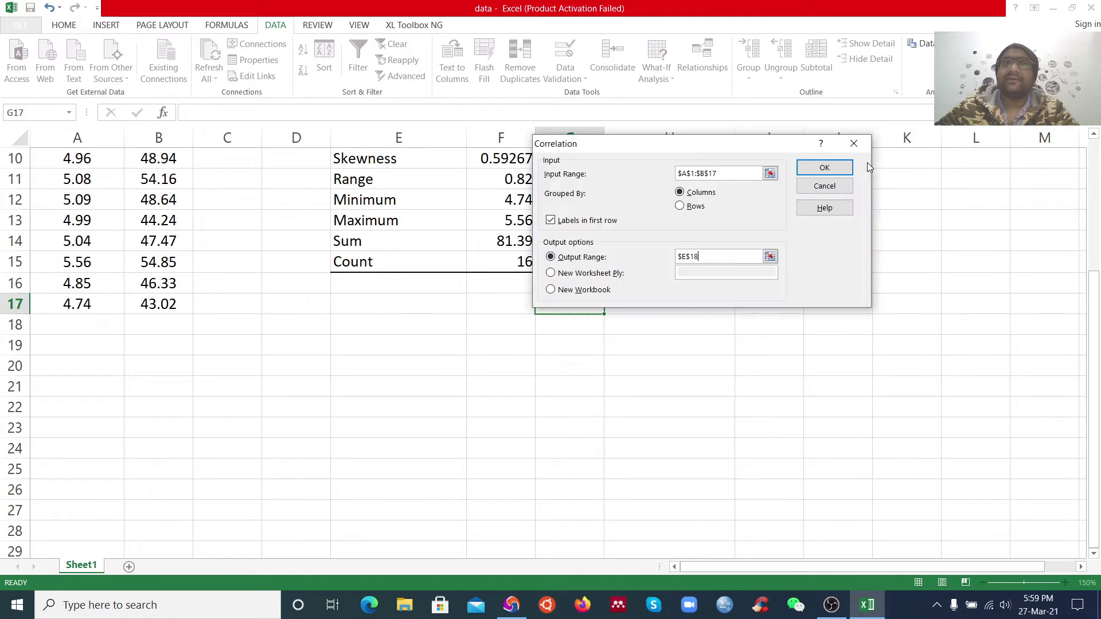
{"action": "left_click", "coordinate": [821, 169]}
{"action": "scroll", "coordinate": [570, 319], "scroll_direction": "down", "scroll_amount": 2}
{"action": "scroll", "coordinate": [562, 296], "scroll_direction": "up", "scroll_amount": 2}
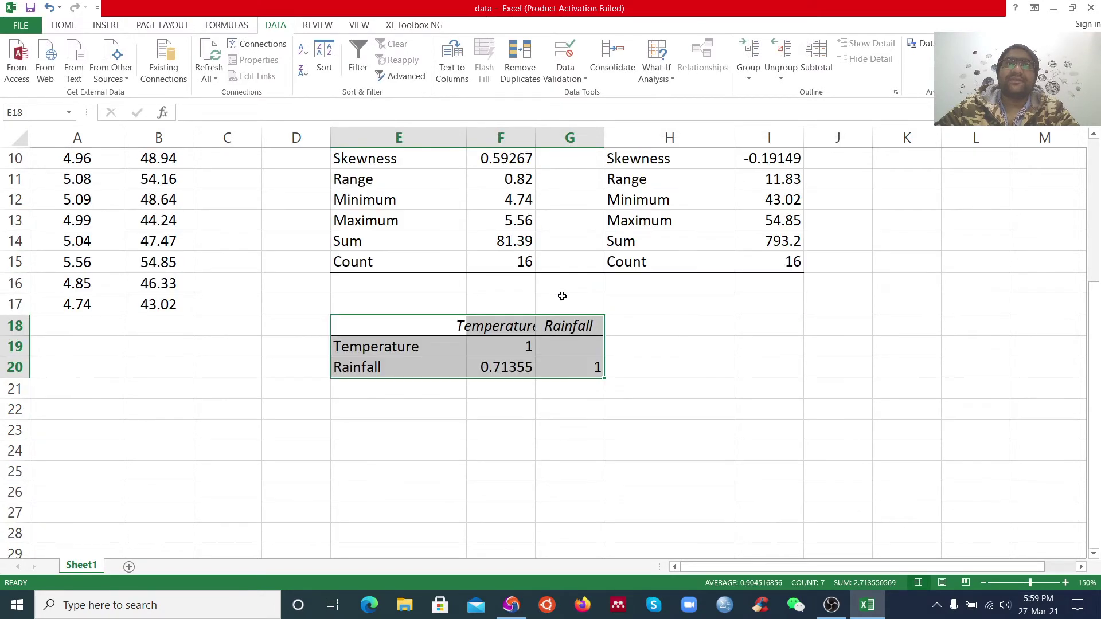
{"action": "left_click", "coordinate": [514, 341]}
{"action": "left_click", "coordinate": [482, 369]}
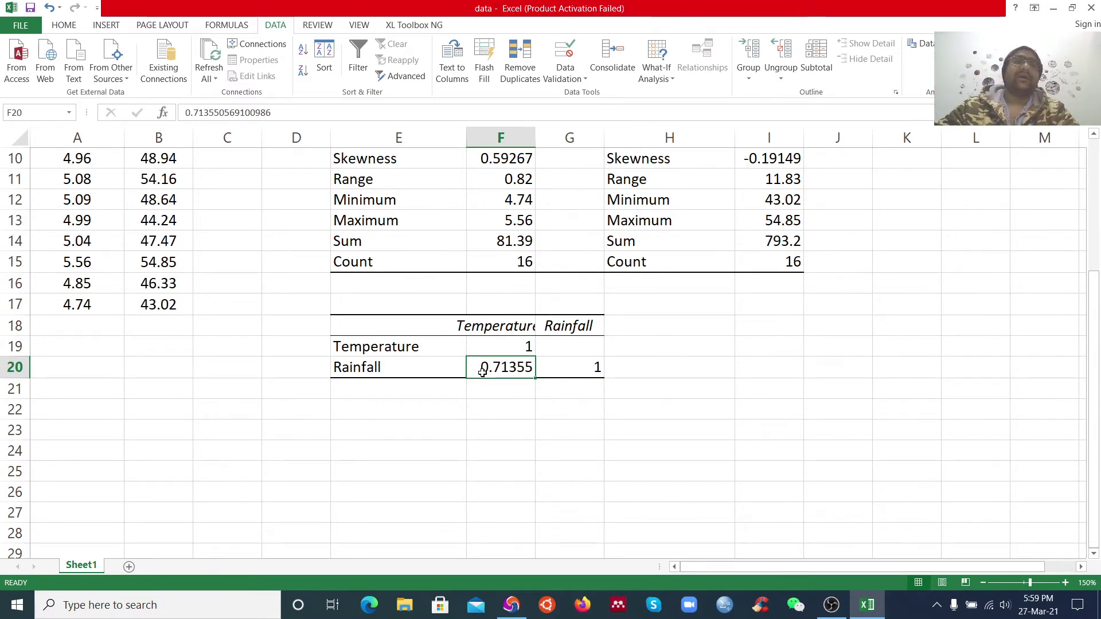
{"action": "scroll", "coordinate": [448, 359], "scroll_direction": "up", "scroll_amount": 3}
{"action": "scroll", "coordinate": [175, 259], "scroll_direction": "down", "scroll_amount": 2}
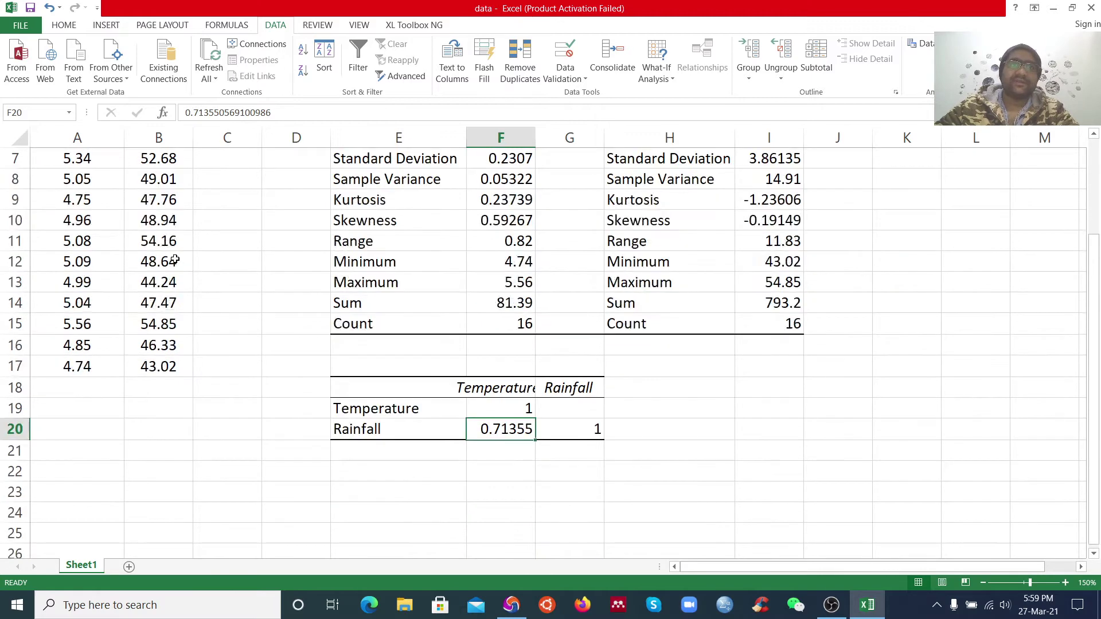
{"action": "scroll", "coordinate": [608, 340], "scroll_direction": "up", "scroll_amount": 2}
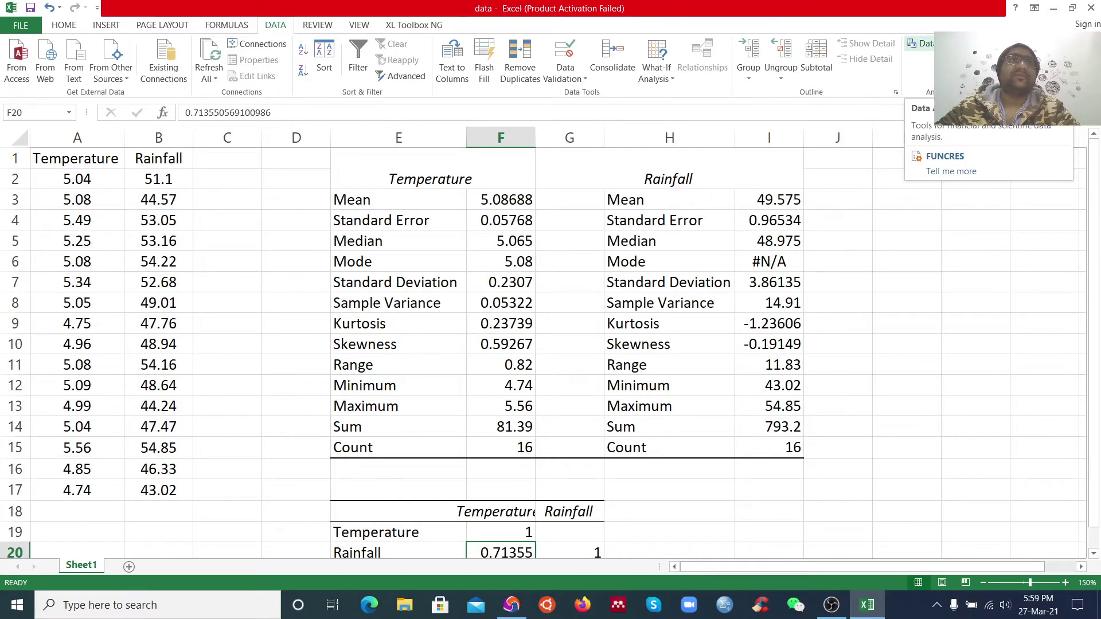
- Confirm the Analysis ToolPak is ticked under File > Options > Excel Add-ins
{"action": "left_click", "coordinate": [11, 27]}
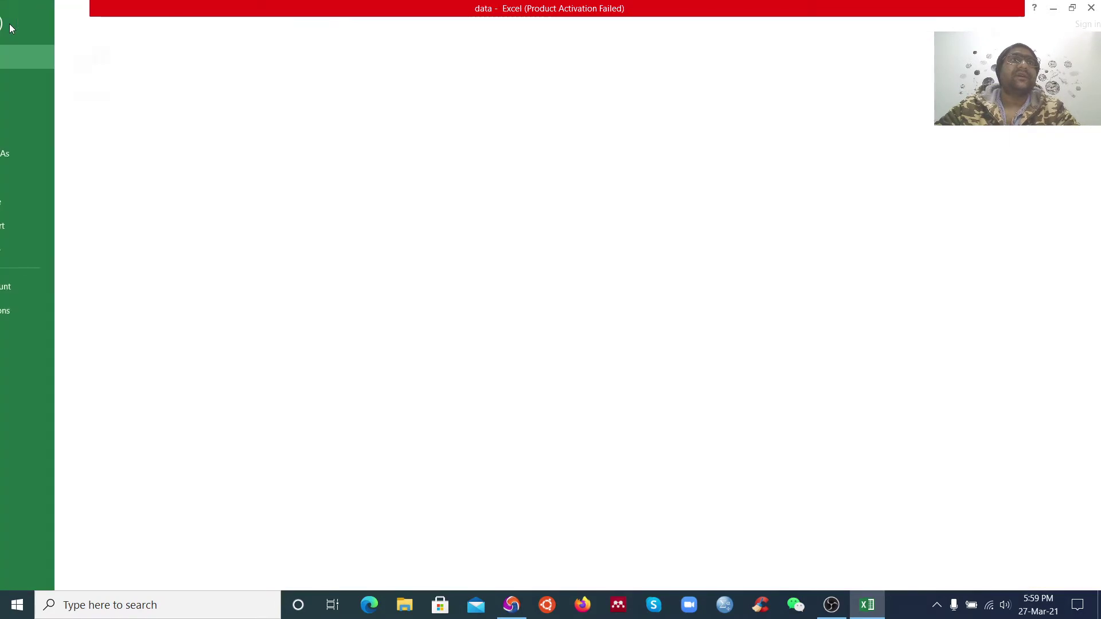
{"action": "left_click", "coordinate": [29, 310]}
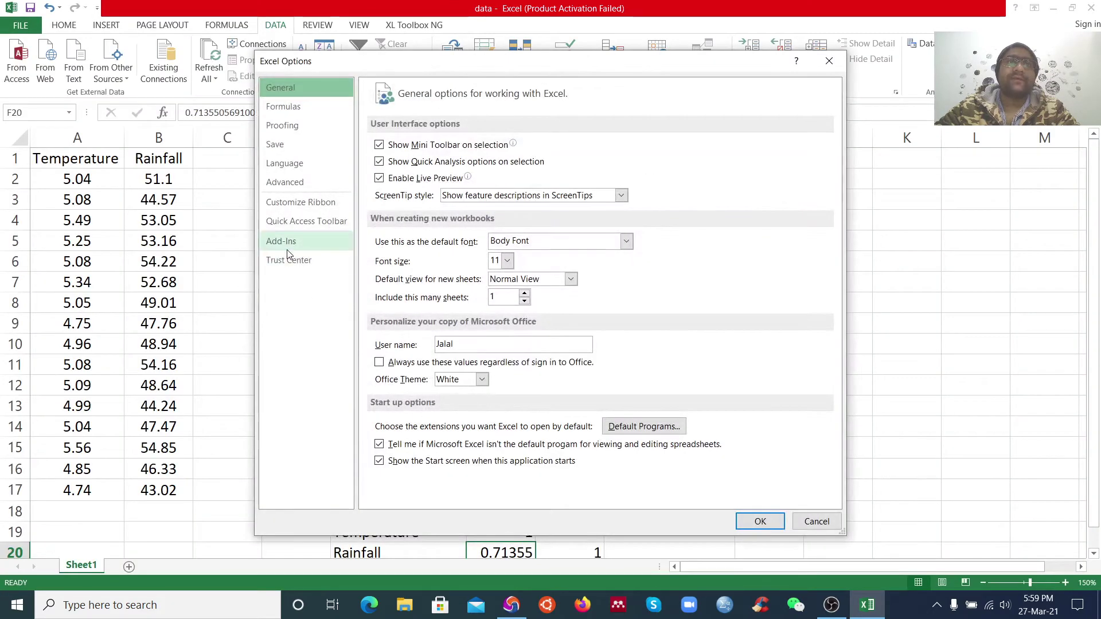
{"action": "left_click", "coordinate": [288, 245]}
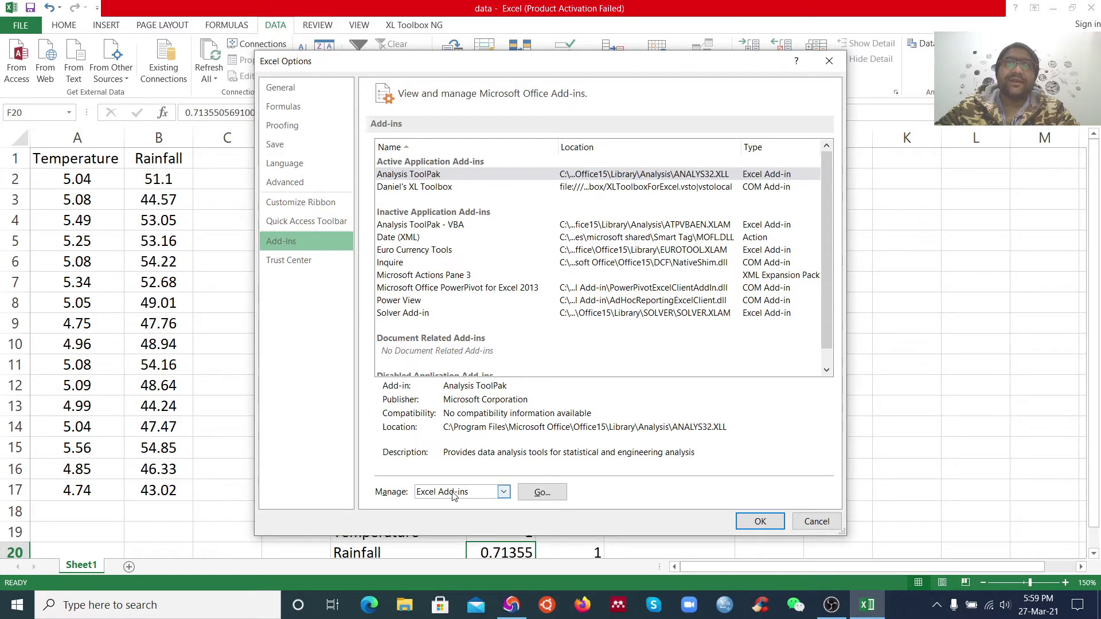
{"action": "left_click", "coordinate": [539, 493]}
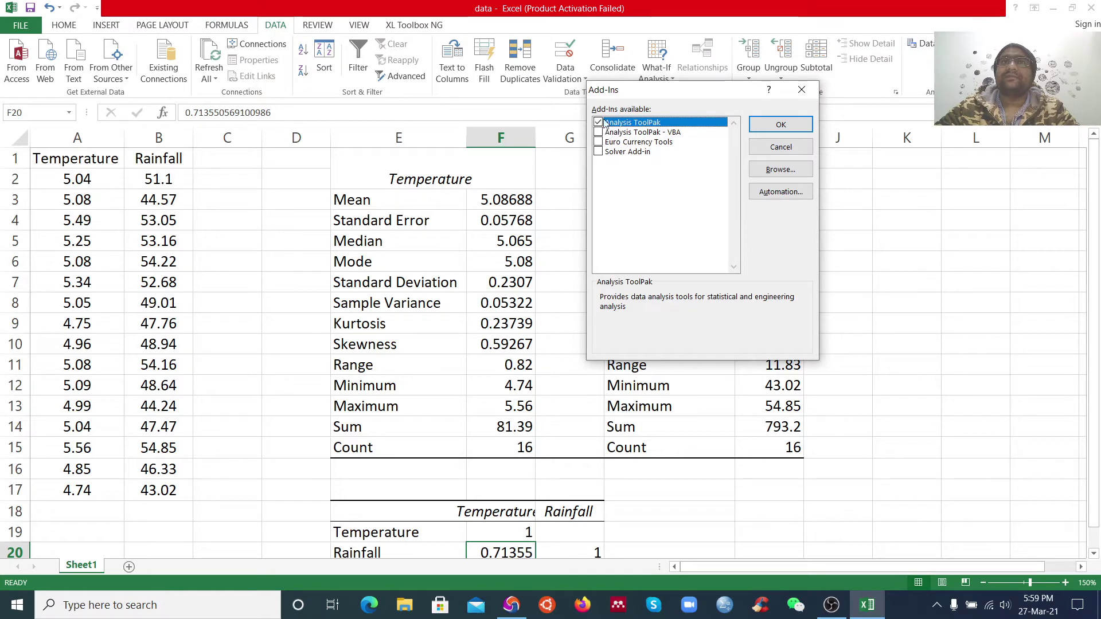
{"action": "left_click", "coordinate": [781, 124]}
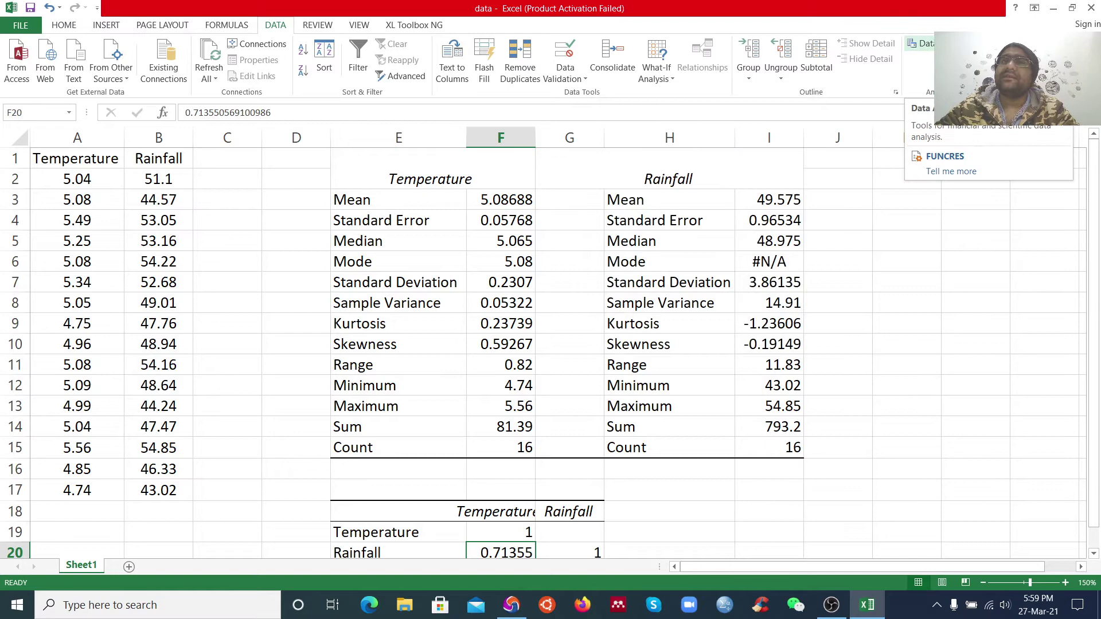
- Open F-Test Two-Sample for Variances from the Data Analysis list
{"action": "scroll", "coordinate": [673, 321], "scroll_direction": "down", "scroll_amount": 4}
{"action": "scroll", "coordinate": [672, 321], "scroll_direction": "up", "scroll_amount": 4}
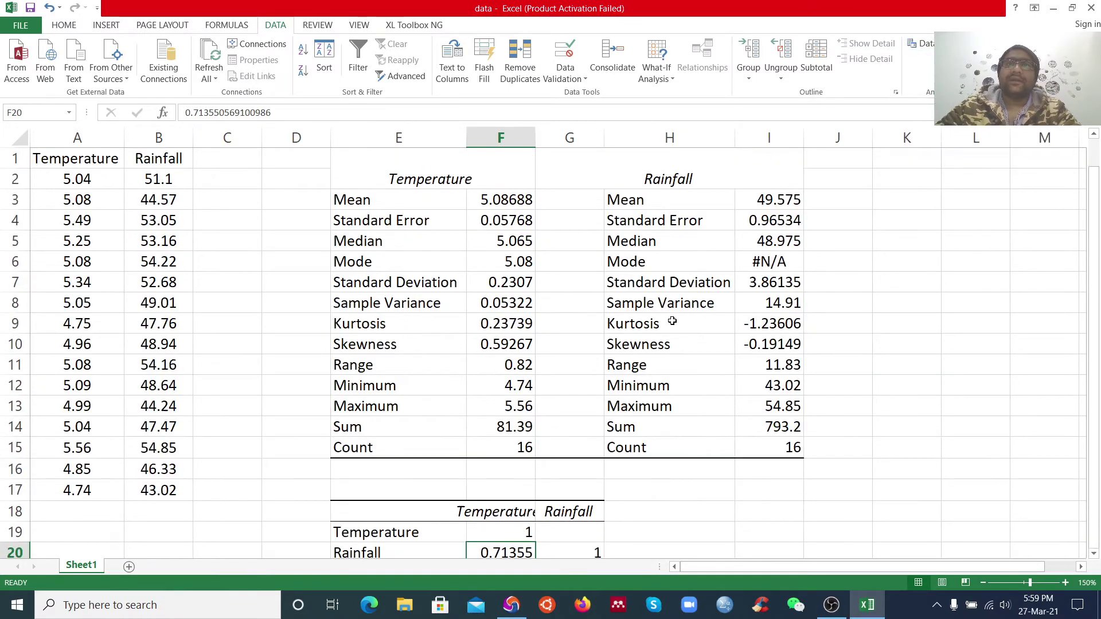
{"action": "left_click", "coordinate": [920, 44]}
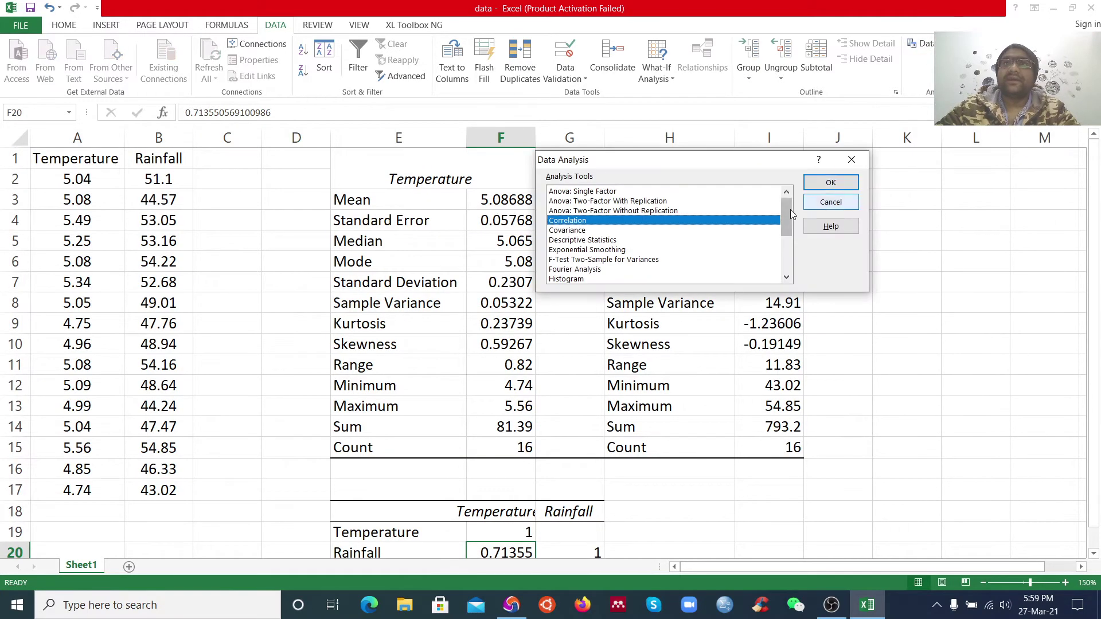
{"action": "left_click_drag", "start_coordinate": [790, 215], "coordinate": [790, 226]}
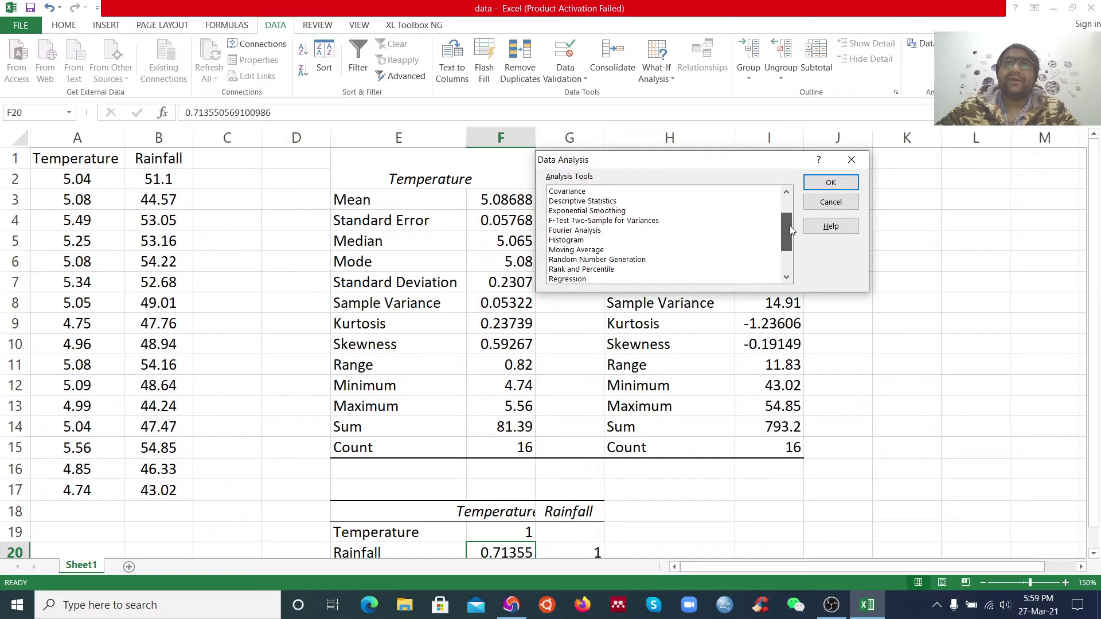
{"action": "left_click", "coordinate": [616, 222]}
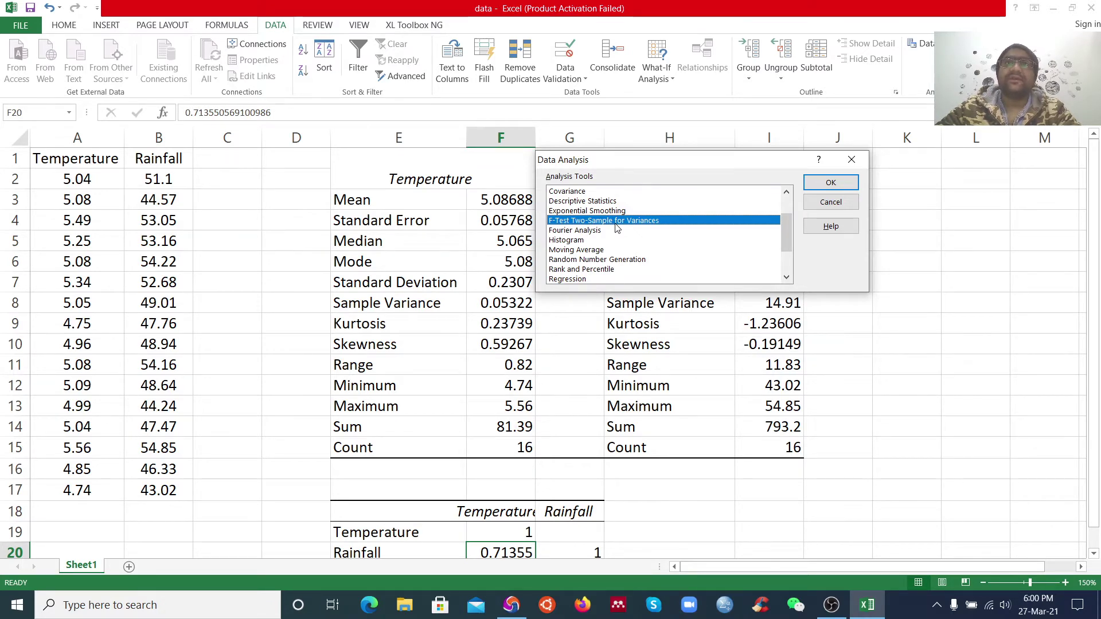
{"action": "double_click", "coordinate": [616, 223]}
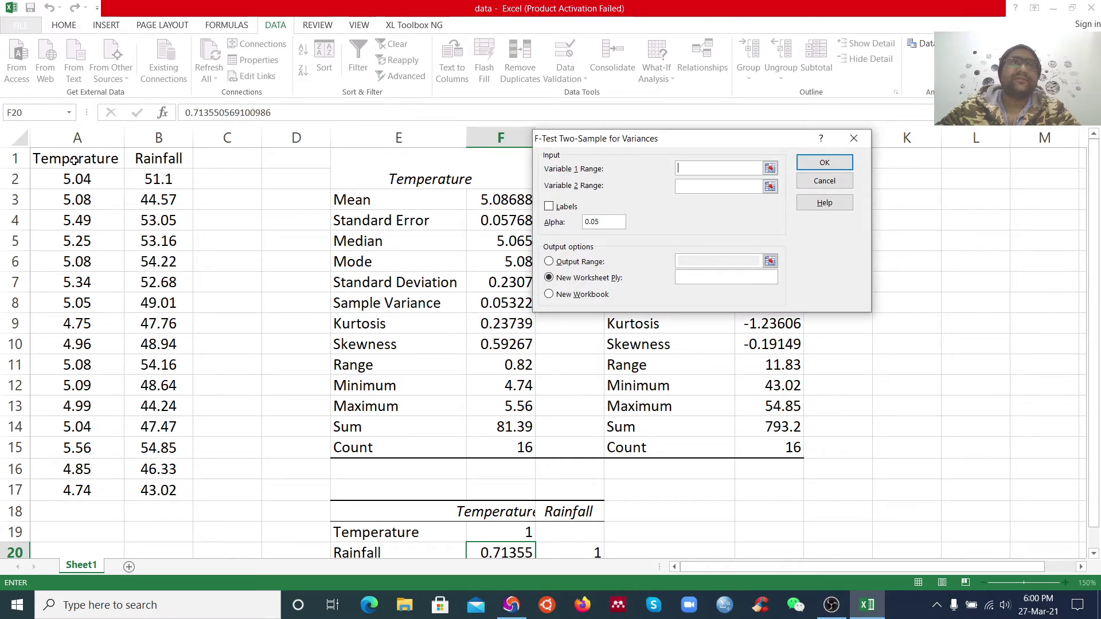
- Set Variable 1 to A1:A17, Variable 2 to B1:B17, with labels
{"action": "left_click_drag", "start_coordinate": [72, 162], "coordinate": [79, 489]}
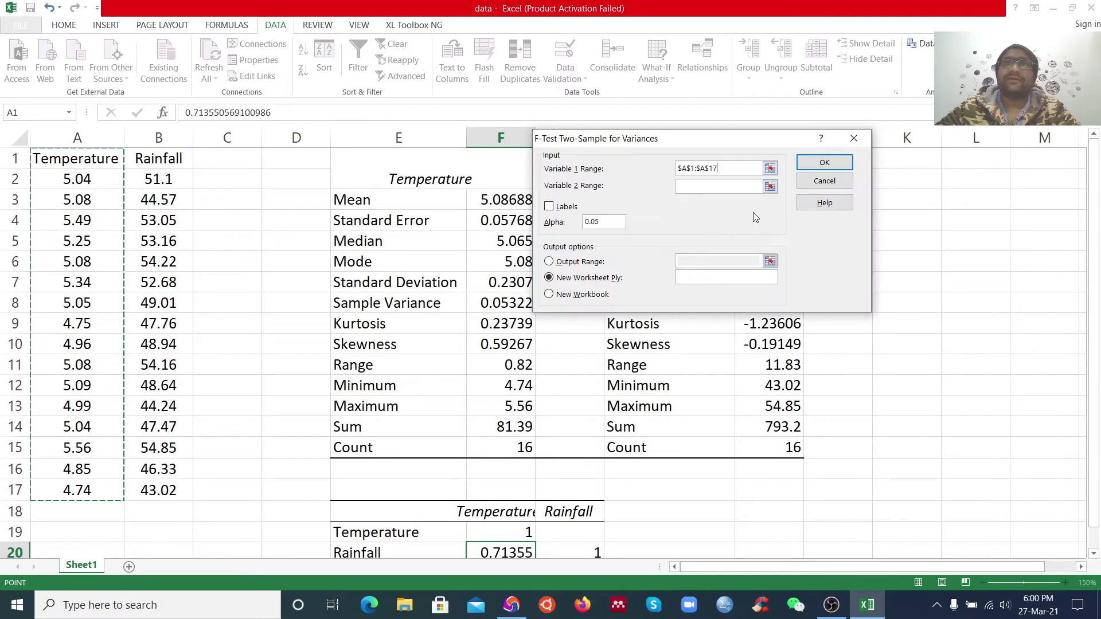
{"action": "left_click", "coordinate": [769, 190]}
{"action": "left_click_drag", "start_coordinate": [175, 156], "coordinate": [150, 492]}
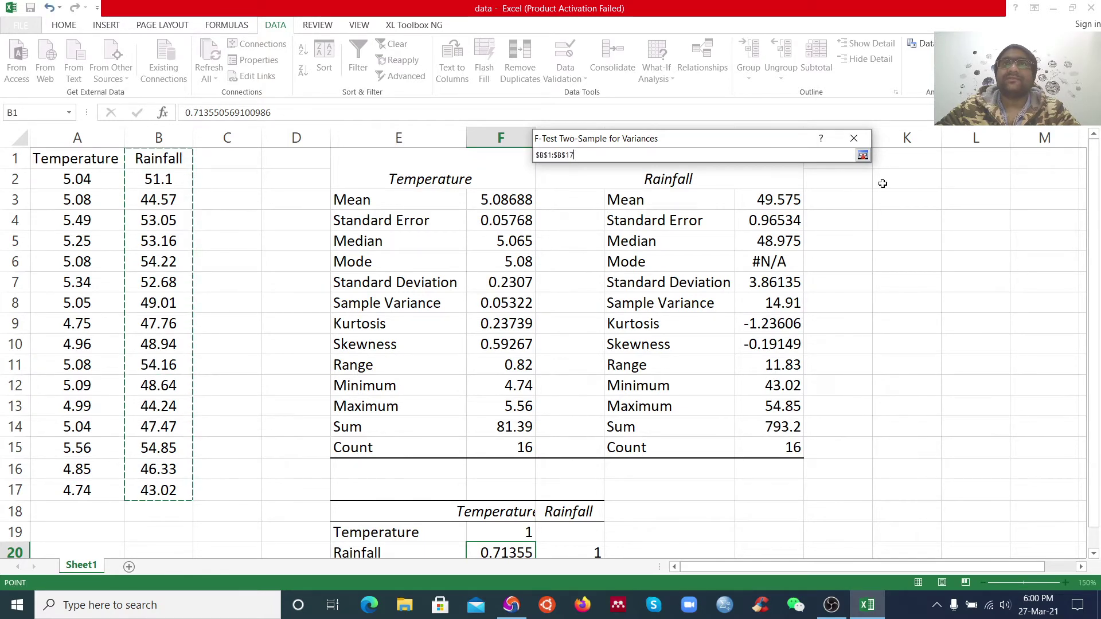
{"action": "left_click", "coordinate": [863, 156]}
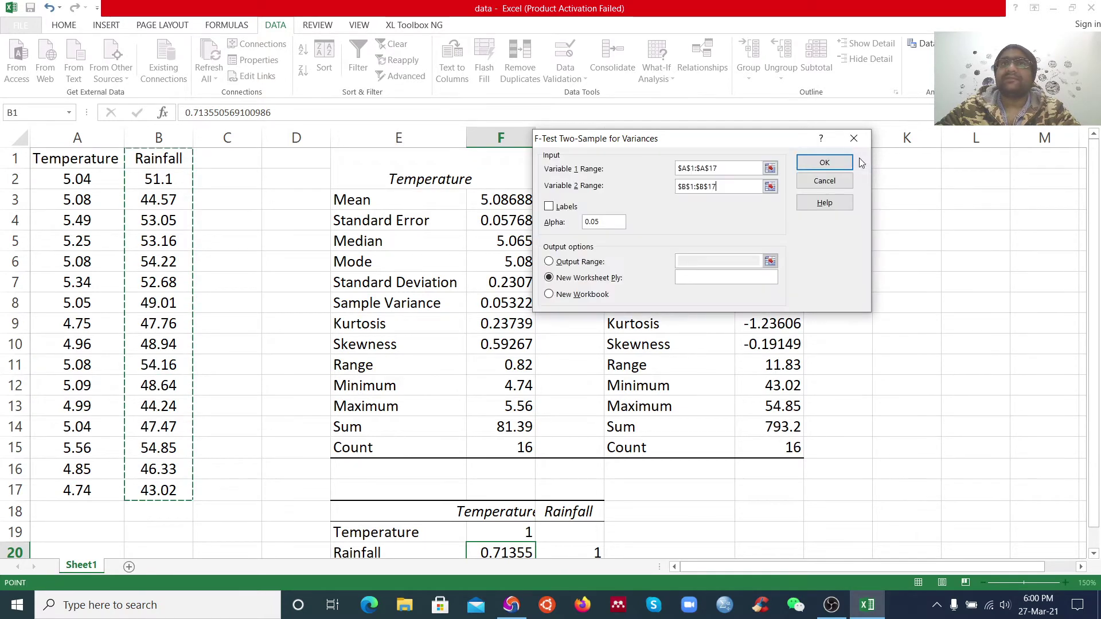
{"action": "left_click", "coordinate": [549, 207]}
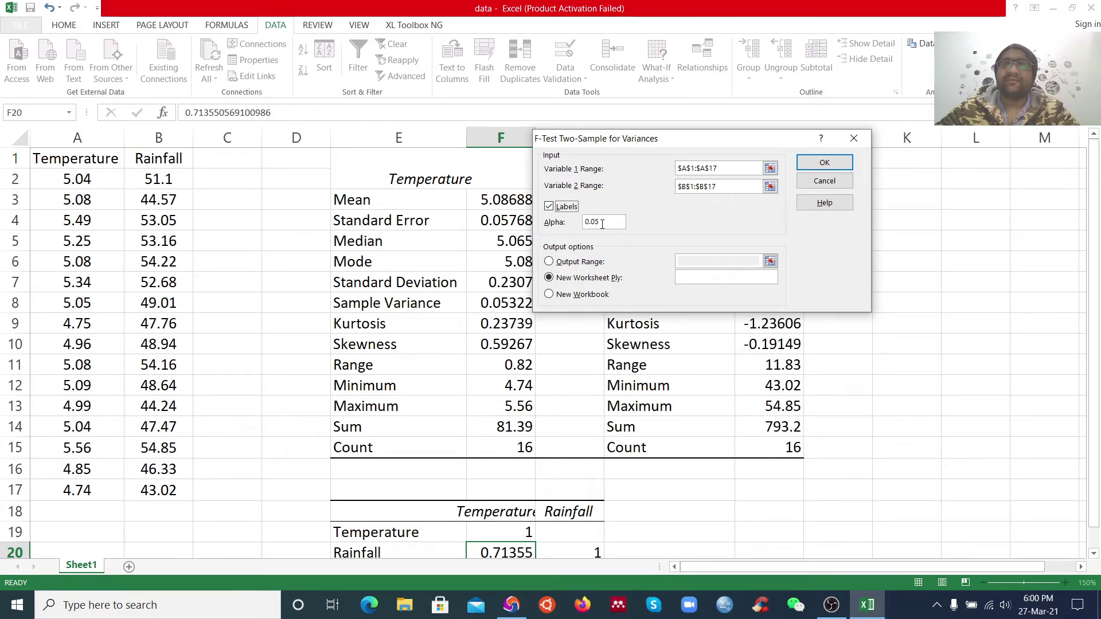
- Place the F-Test output at cell E25 and run it
{"action": "left_click", "coordinate": [550, 262]}
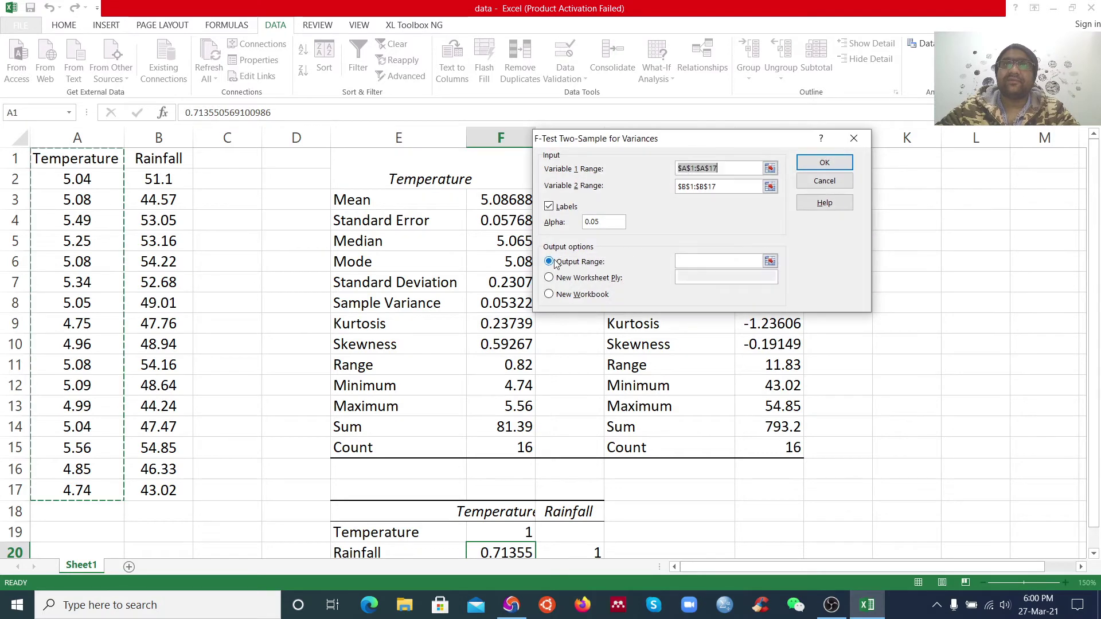
{"action": "left_click", "coordinate": [770, 261]}
{"action": "left_click_drag", "start_coordinate": [1097, 272], "coordinate": [1097, 275]}
{"action": "scroll", "coordinate": [813, 358], "scroll_direction": "down", "scroll_amount": 4}
{"action": "scroll", "coordinate": [813, 359], "scroll_direction": "down", "scroll_amount": 3}
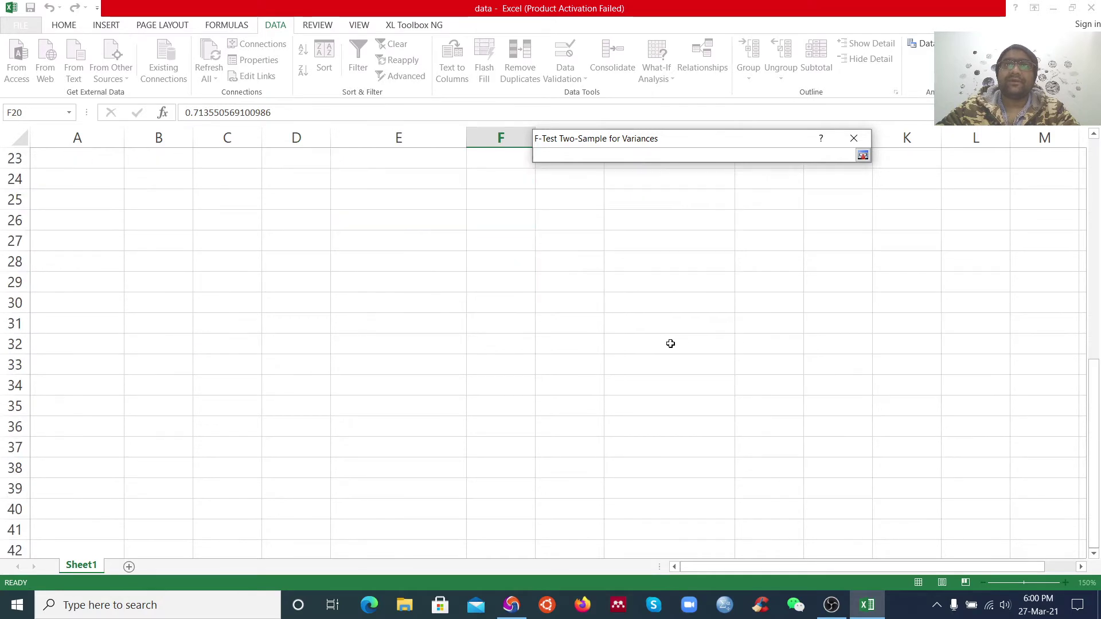
{"action": "left_click", "coordinate": [360, 199]}
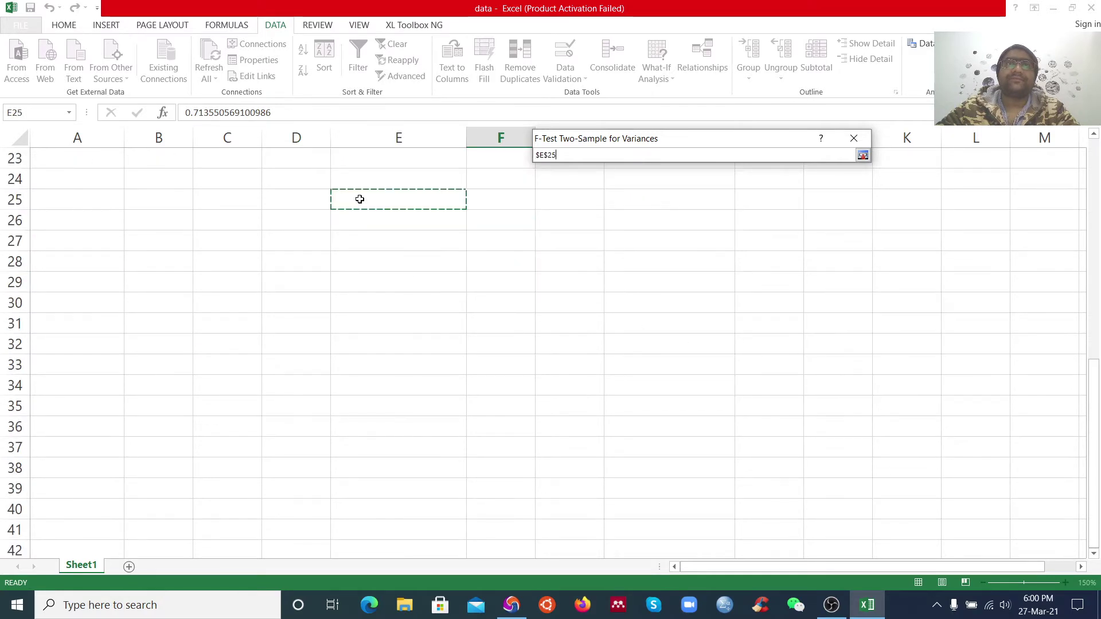
{"action": "left_click", "coordinate": [862, 158]}
{"action": "left_click", "coordinate": [808, 162]}
- Widen columns E and F to fit the F-Test labels and full values
{"action": "left_click", "coordinate": [531, 243]}
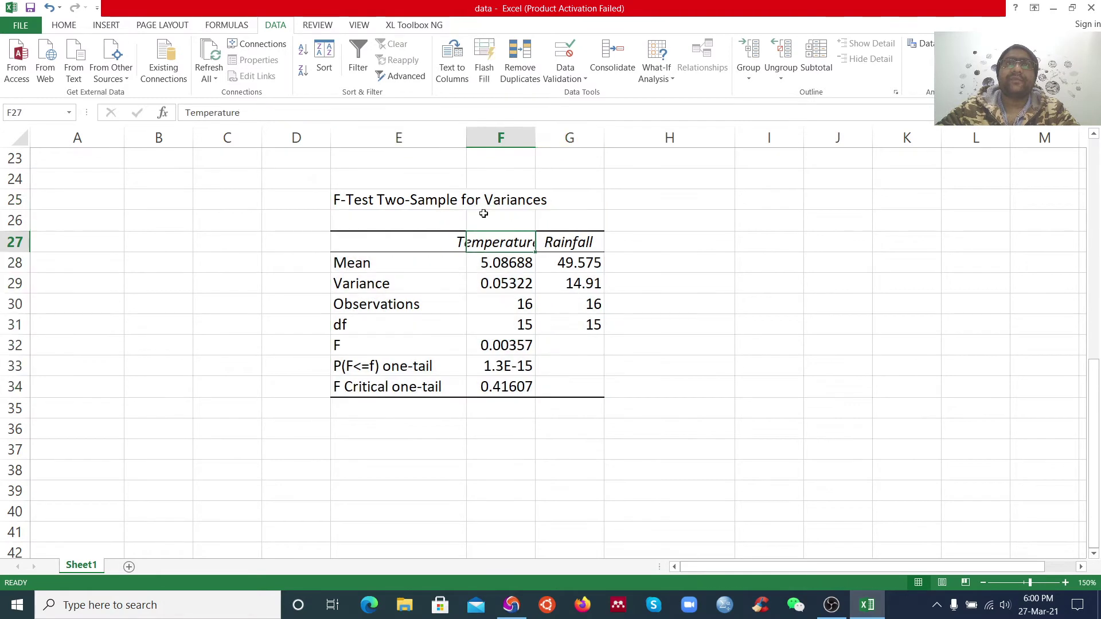
{"action": "left_click_drag", "start_coordinate": [465, 143], "coordinate": [494, 144]}
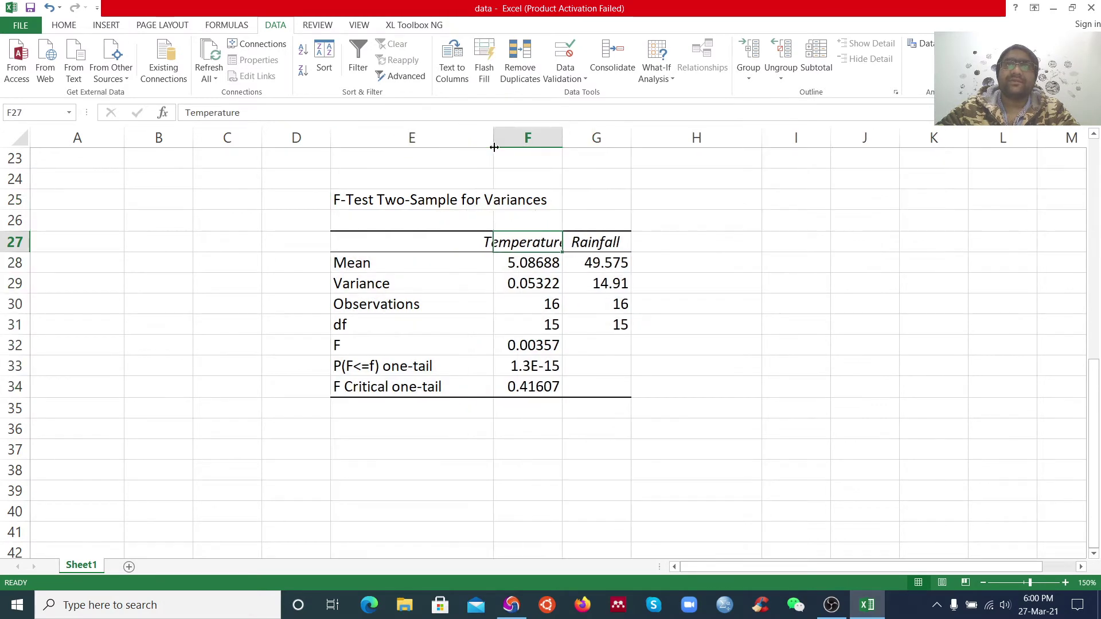
{"action": "left_click", "coordinate": [737, 261]}
{"action": "left_click_drag", "start_coordinate": [563, 138], "coordinate": [595, 140]}
{"action": "left_click", "coordinate": [764, 281]}
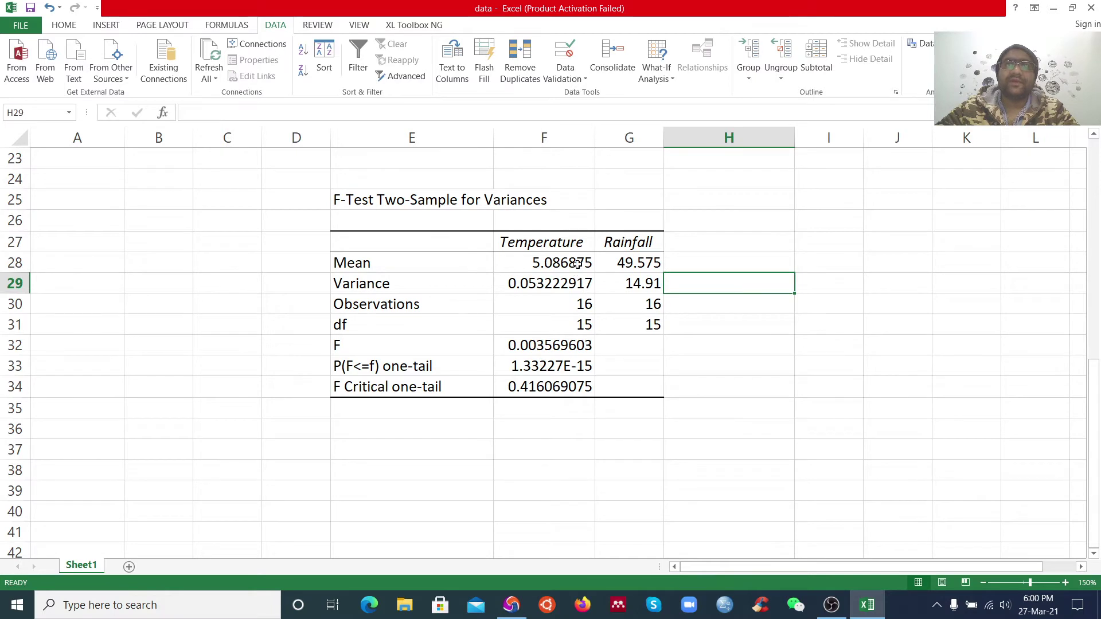
- Check the variances, F statistic and one-tail probability, then select E36 and E37
{"action": "left_click", "coordinate": [588, 284]}
{"action": "left_click", "coordinate": [636, 287]}
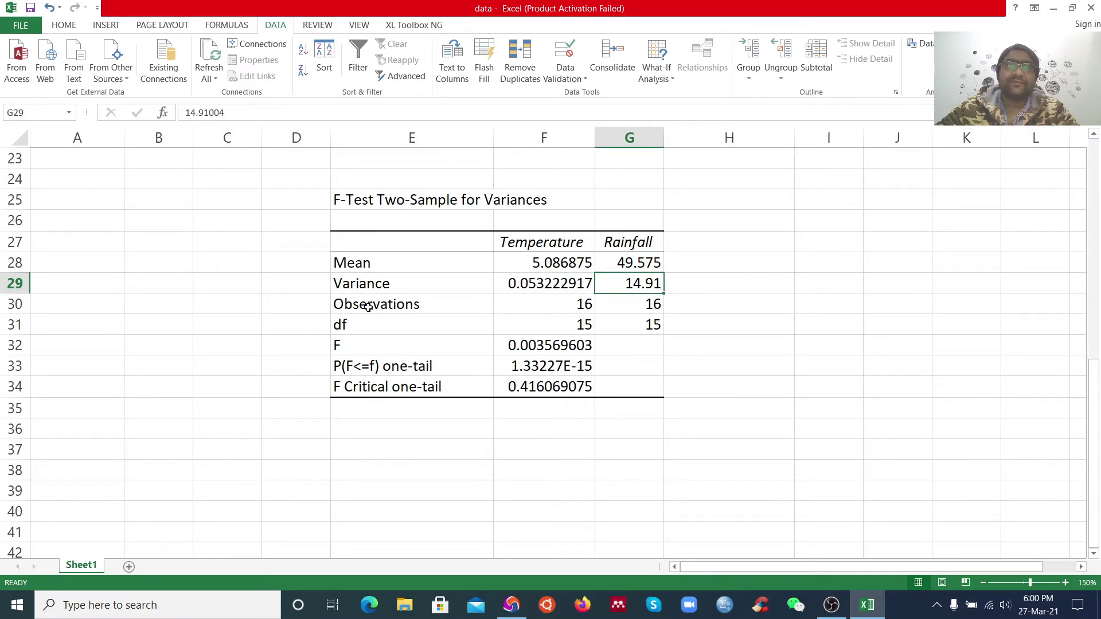
{"action": "left_click", "coordinate": [550, 348]}
{"action": "left_click", "coordinate": [574, 367]}
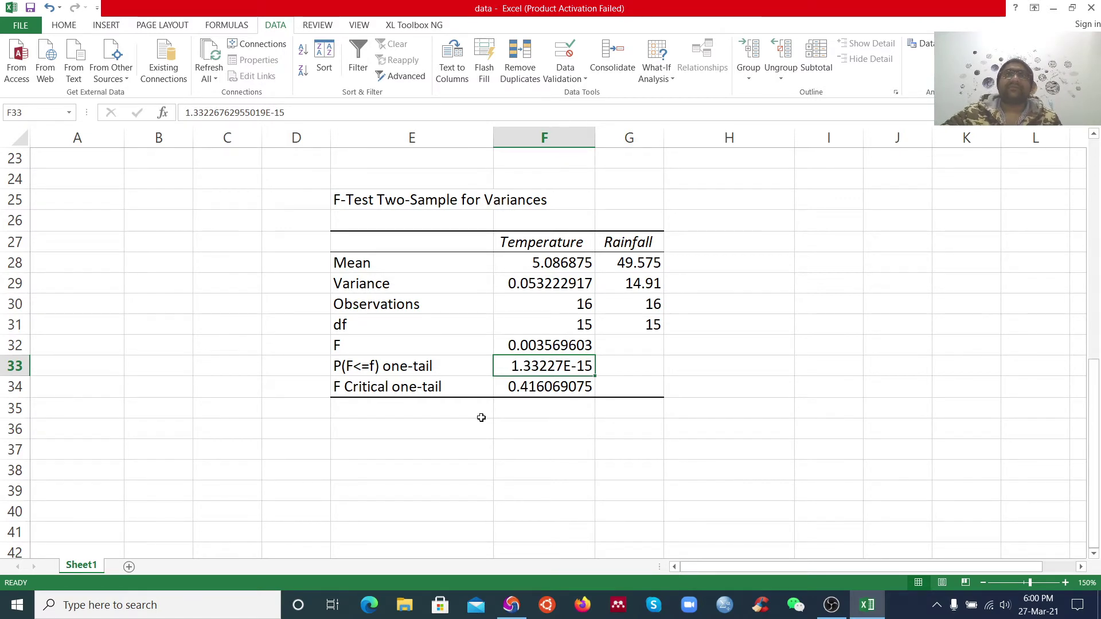
{"action": "scroll", "coordinate": [481, 417], "scroll_direction": "down", "scroll_amount": 2}
{"action": "left_click", "coordinate": [387, 311]}
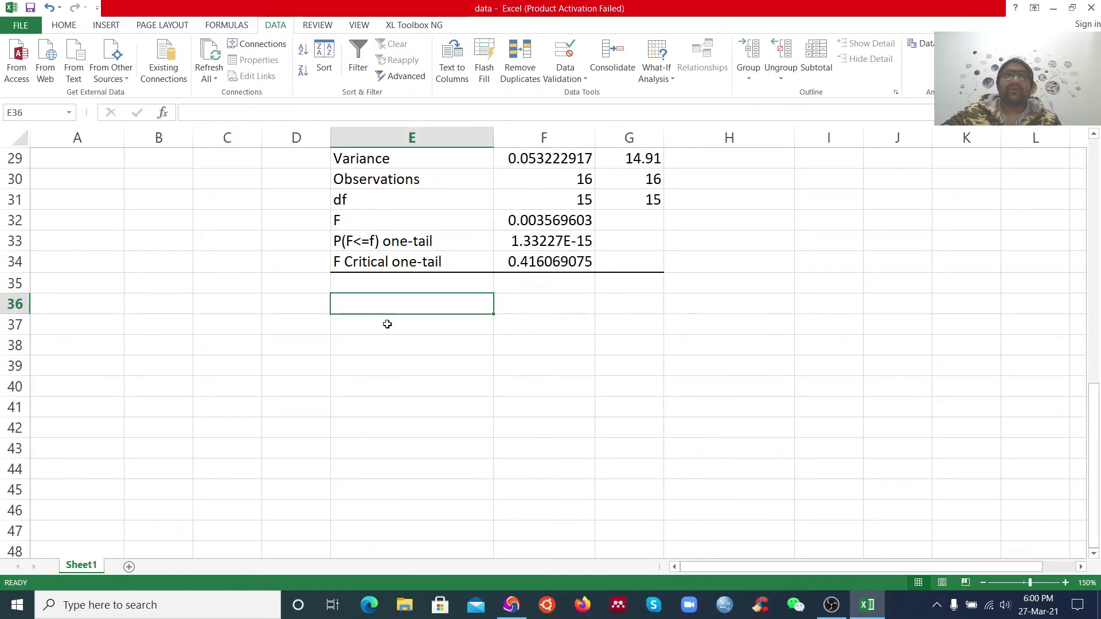
{"action": "left_click", "coordinate": [388, 325]}
- Open the t-Test: Paired Two Sample for Means dialog from the Data Analysis tools list
{"action": "scroll", "coordinate": [519, 336], "scroll_direction": "up", "scroll_amount": 9}
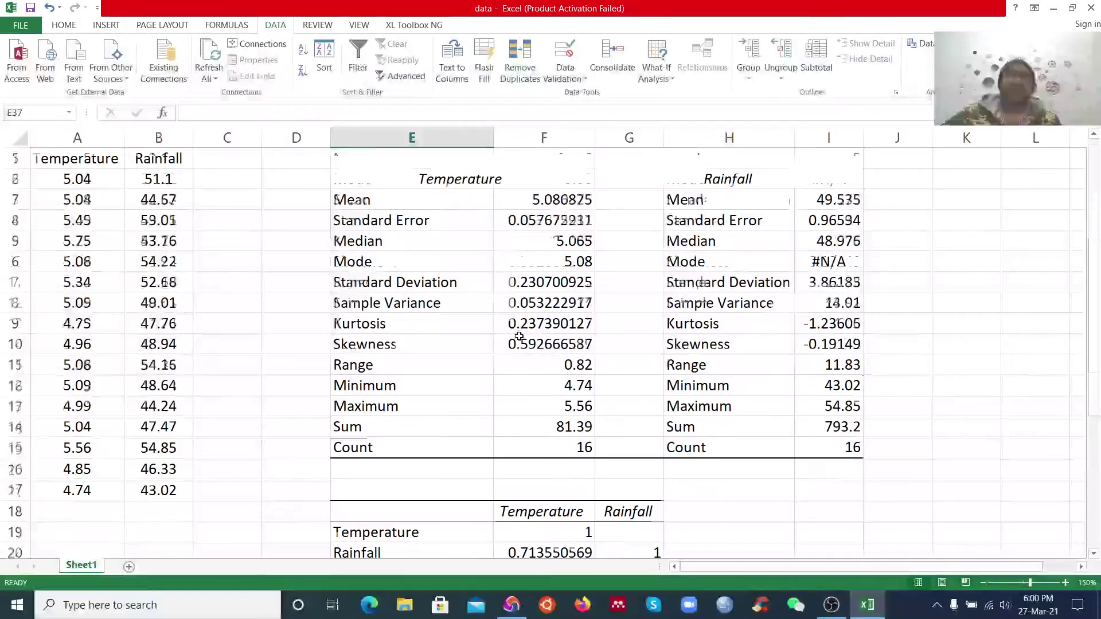
{"action": "left_click", "coordinate": [921, 46]}
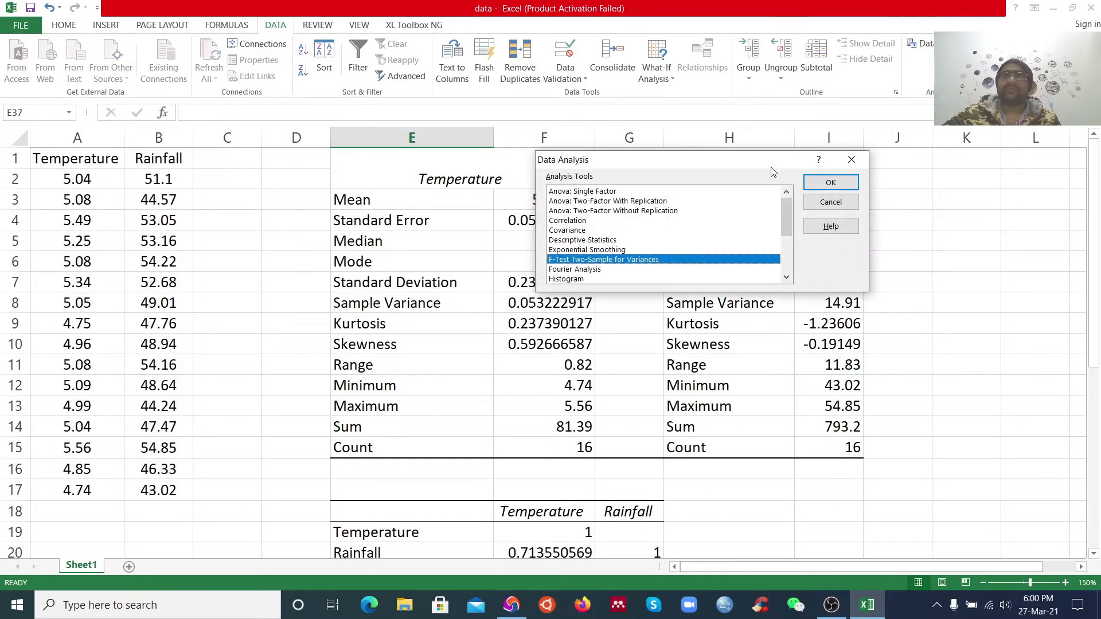
{"action": "left_click_drag", "start_coordinate": [783, 229], "coordinate": [791, 257]}
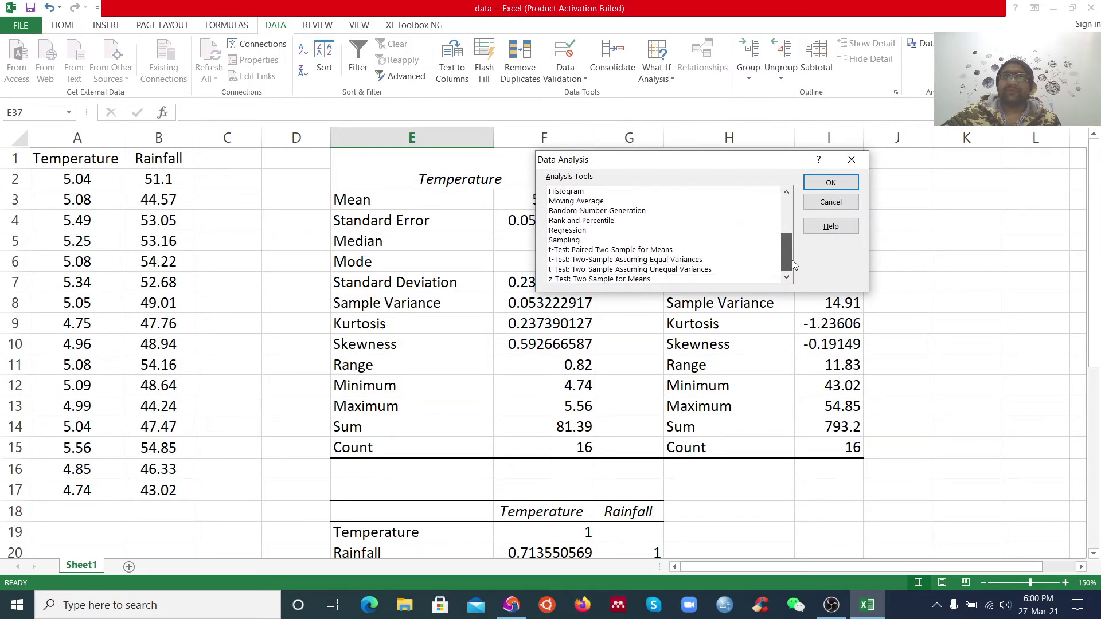
{"action": "left_click", "coordinate": [652, 251]}
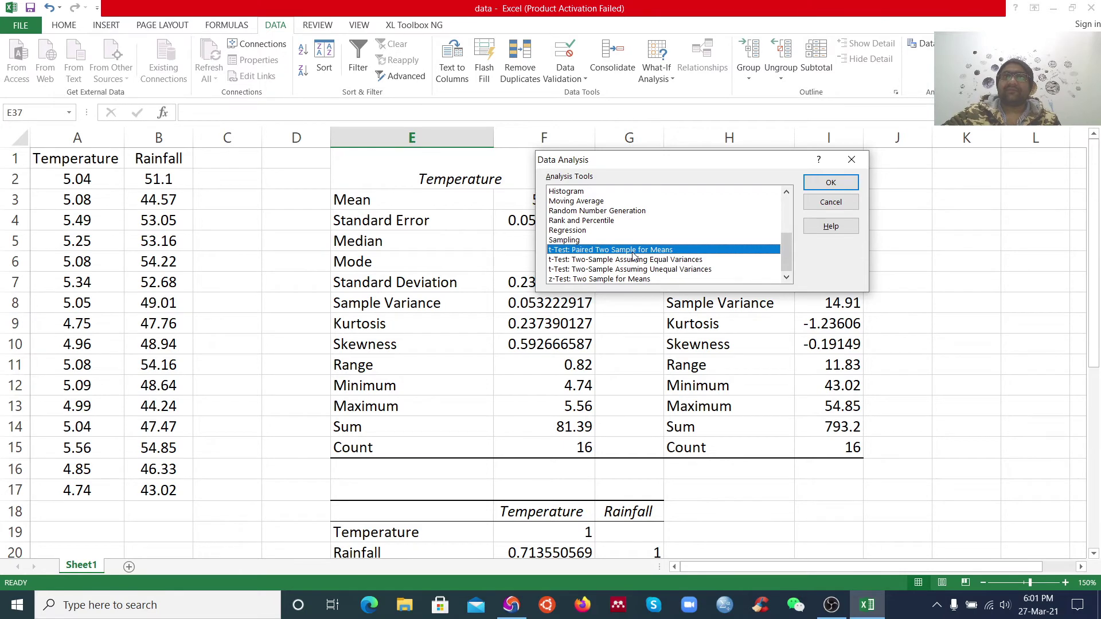
{"action": "double_click", "coordinate": [633, 254]}
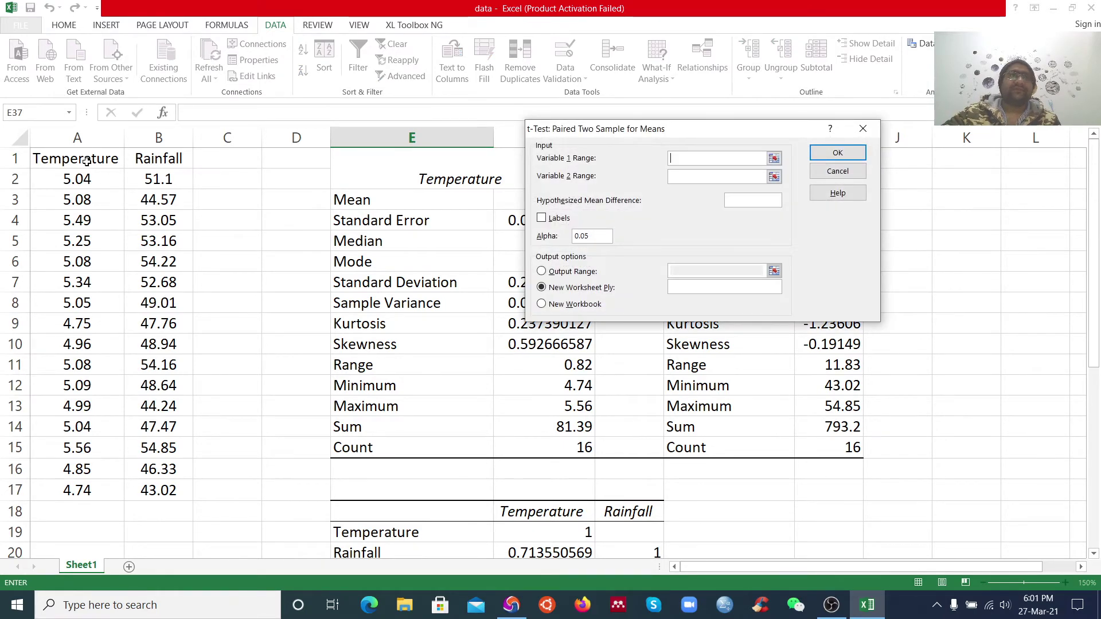
- Set Variable 1 to Temperature $A$1:$A$17 and Variable 2 to Rainfall $B$1:$B$17
{"action": "left_click_drag", "start_coordinate": [86, 162], "coordinate": [87, 488]}
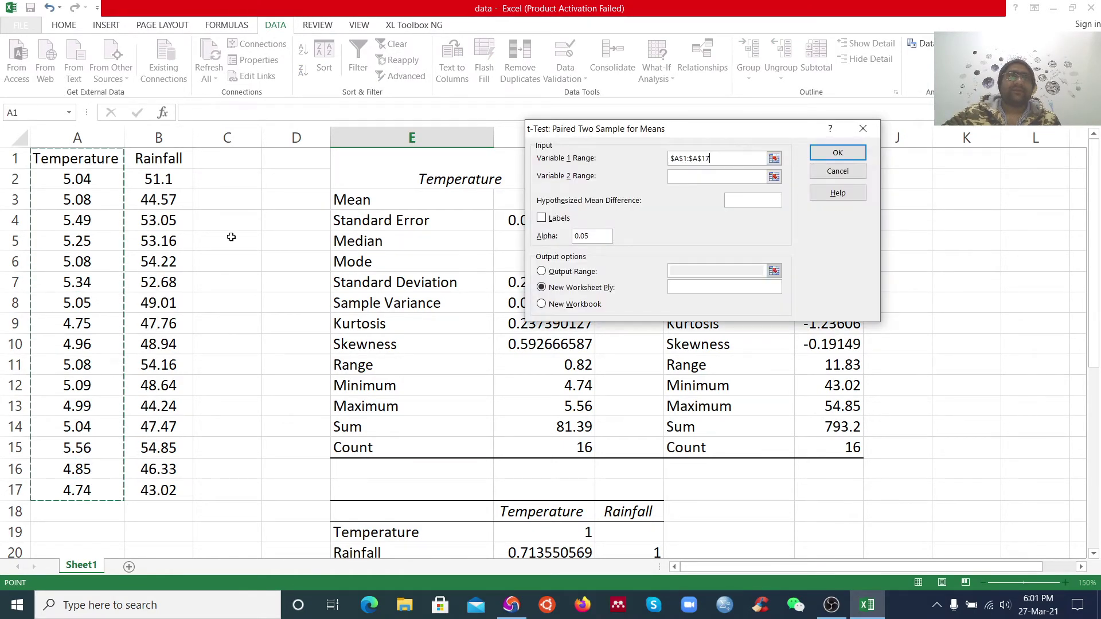
{"action": "left_click", "coordinate": [775, 177]}
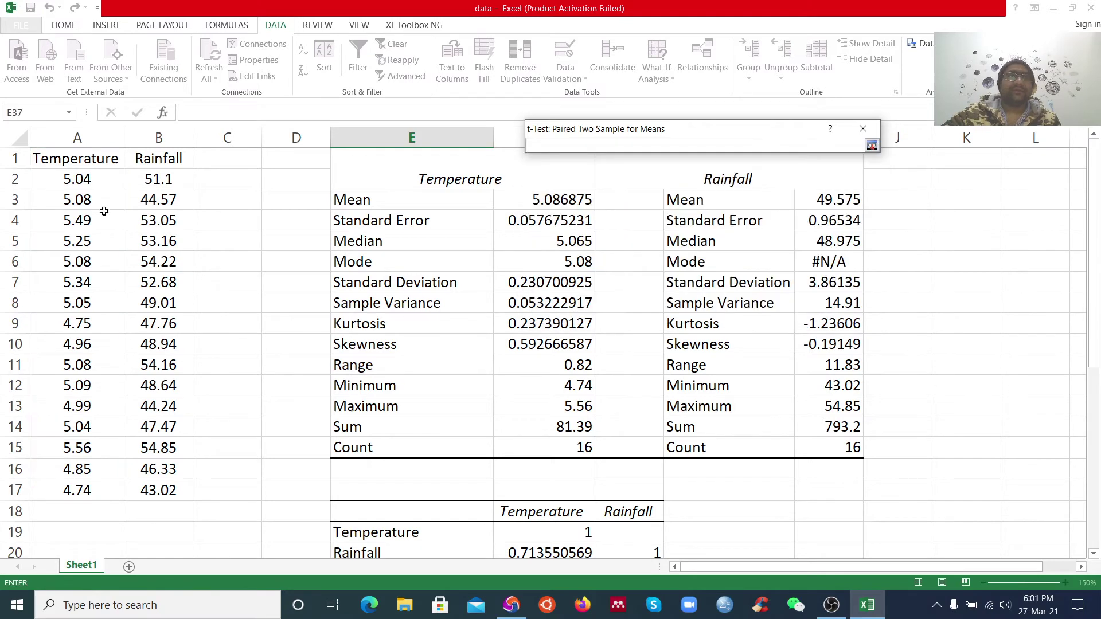
{"action": "left_click_drag", "start_coordinate": [152, 160], "coordinate": [160, 491]}
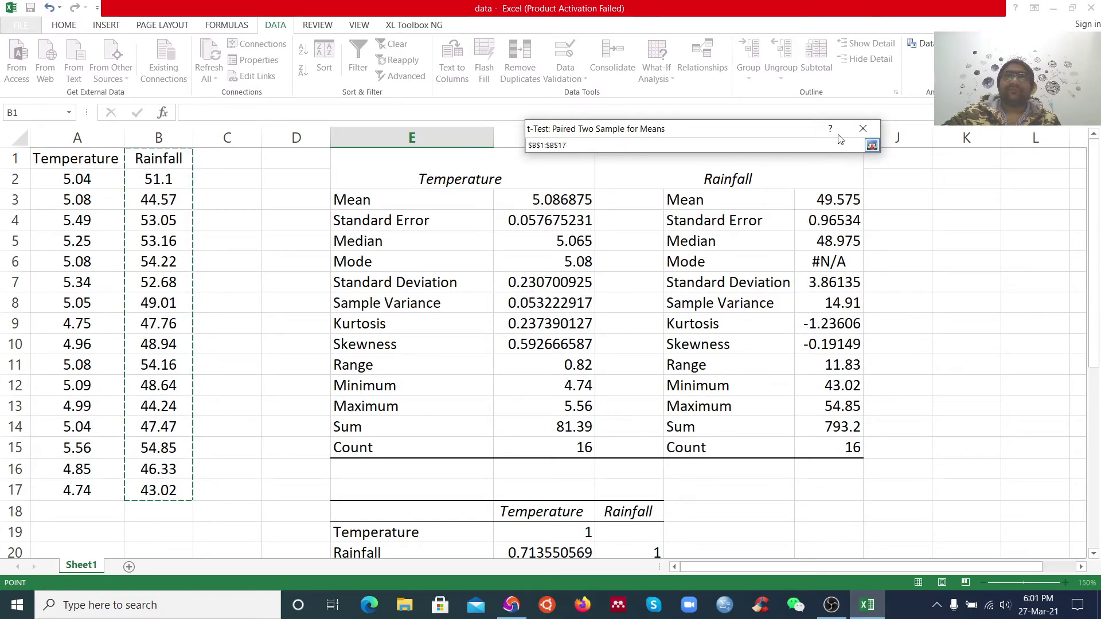
{"action": "left_click", "coordinate": [872, 145]}
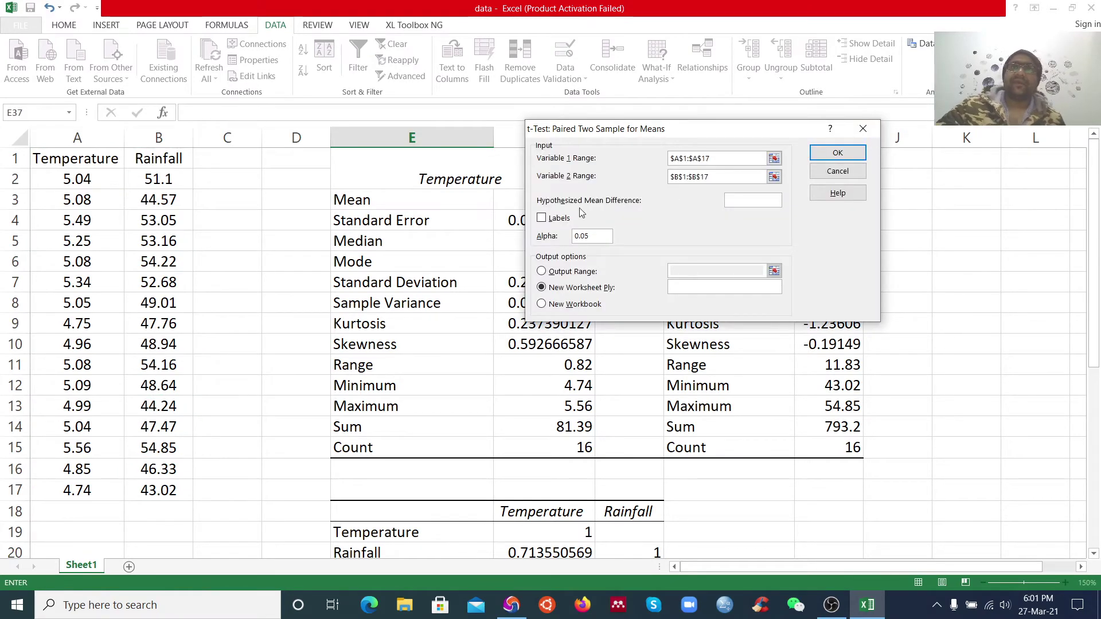
- Tick Labels and set the output range to cell $E$37
{"action": "left_click", "coordinate": [542, 218]}
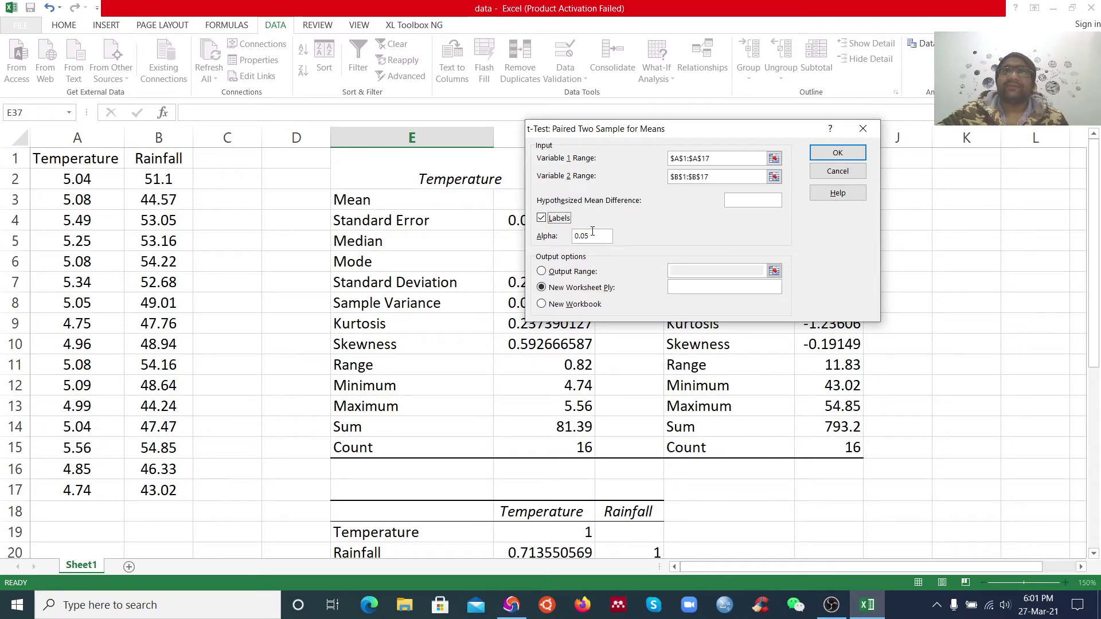
{"action": "left_click", "coordinate": [542, 272]}
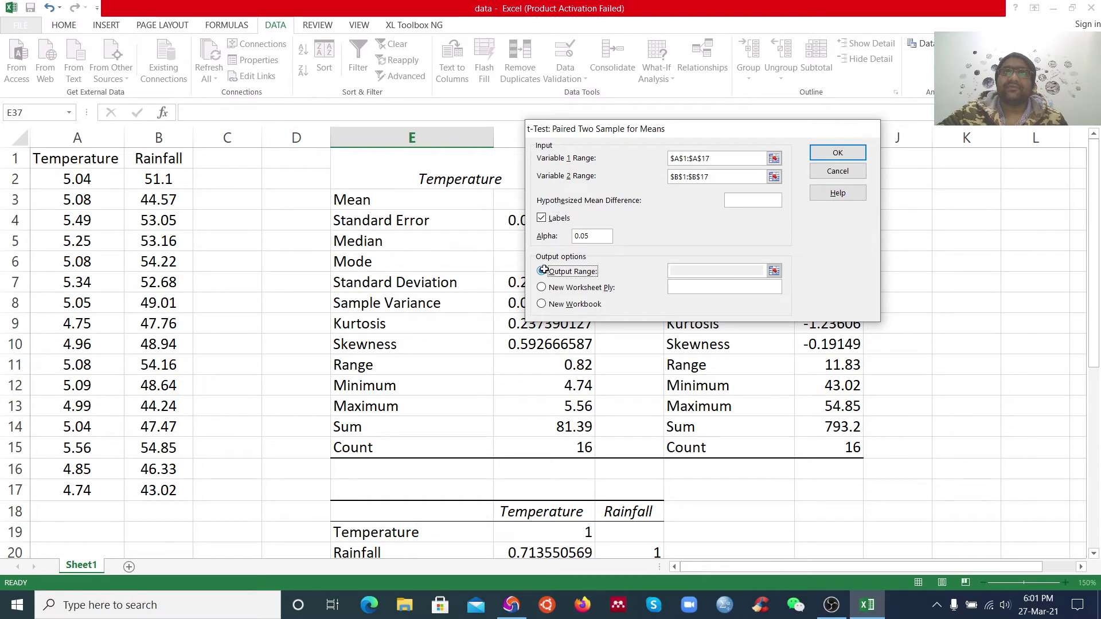
{"action": "left_click", "coordinate": [752, 272]}
{"action": "left_click", "coordinate": [775, 271]}
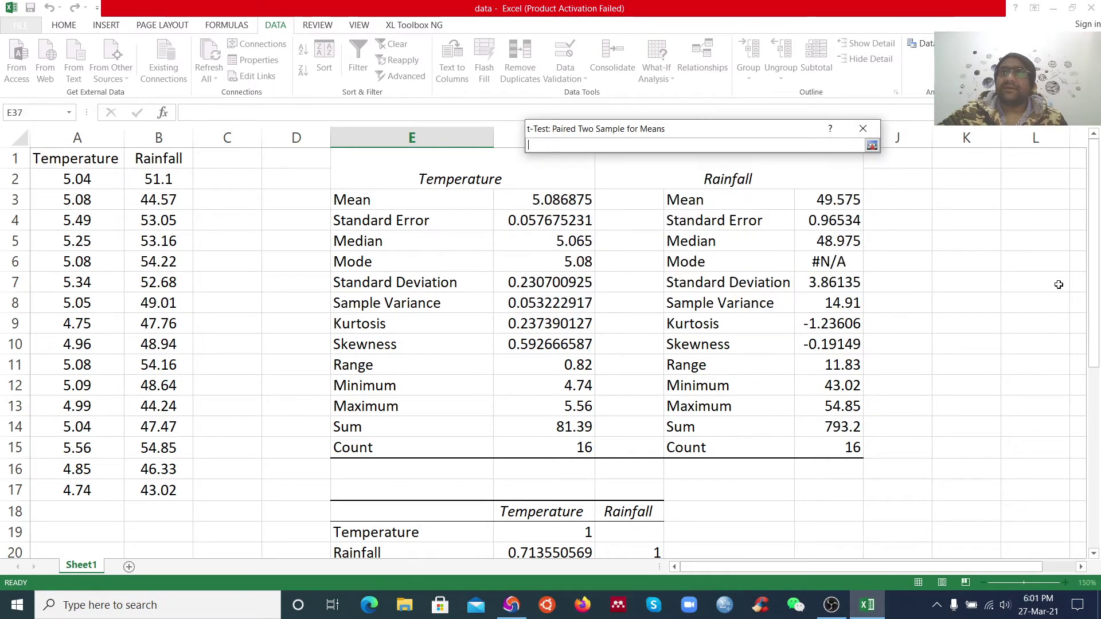
{"action": "left_click_drag", "start_coordinate": [1090, 258], "coordinate": [1081, 477]}
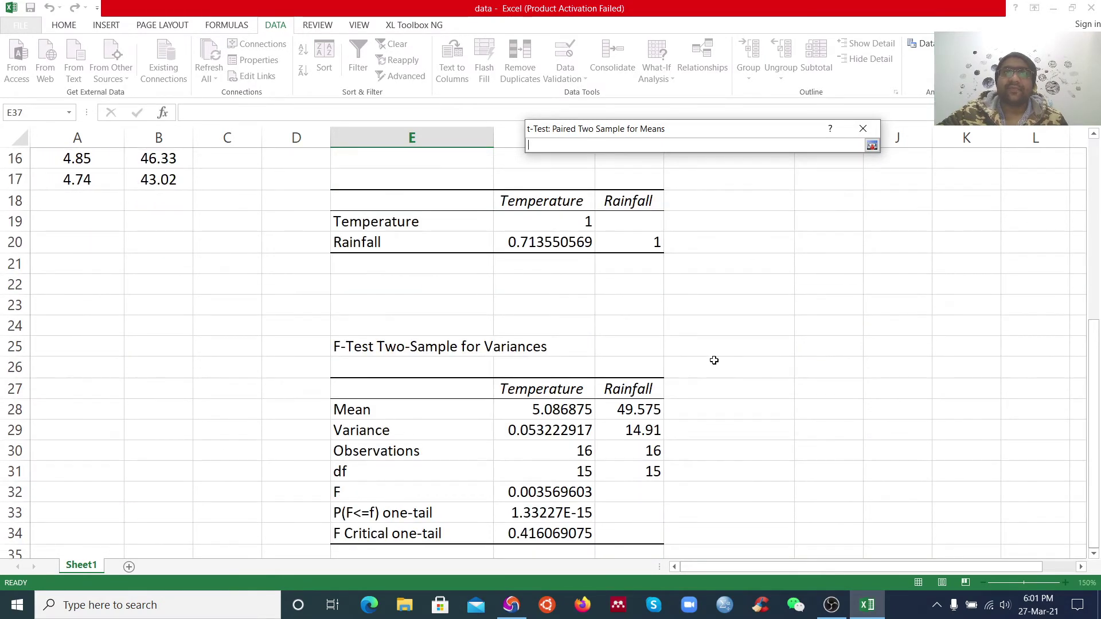
{"action": "scroll", "coordinate": [713, 359], "scroll_direction": "down", "scroll_amount": 8}
{"action": "scroll", "coordinate": [483, 259], "scroll_direction": "up", "scroll_amount": 2}
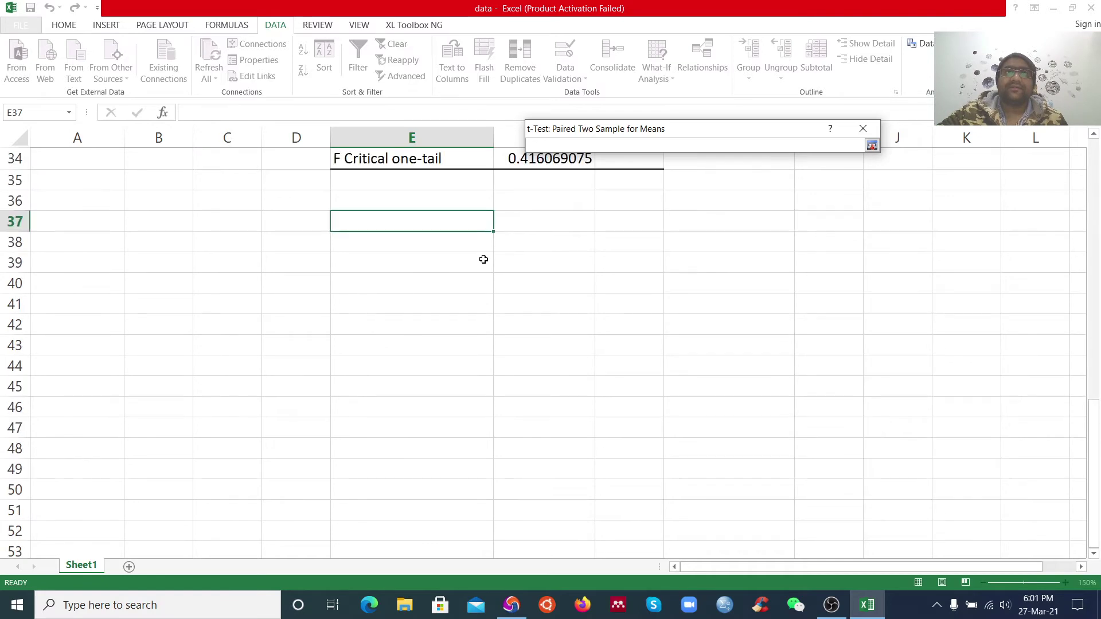
{"action": "left_click", "coordinate": [406, 224]}
{"action": "left_click", "coordinate": [872, 146]}
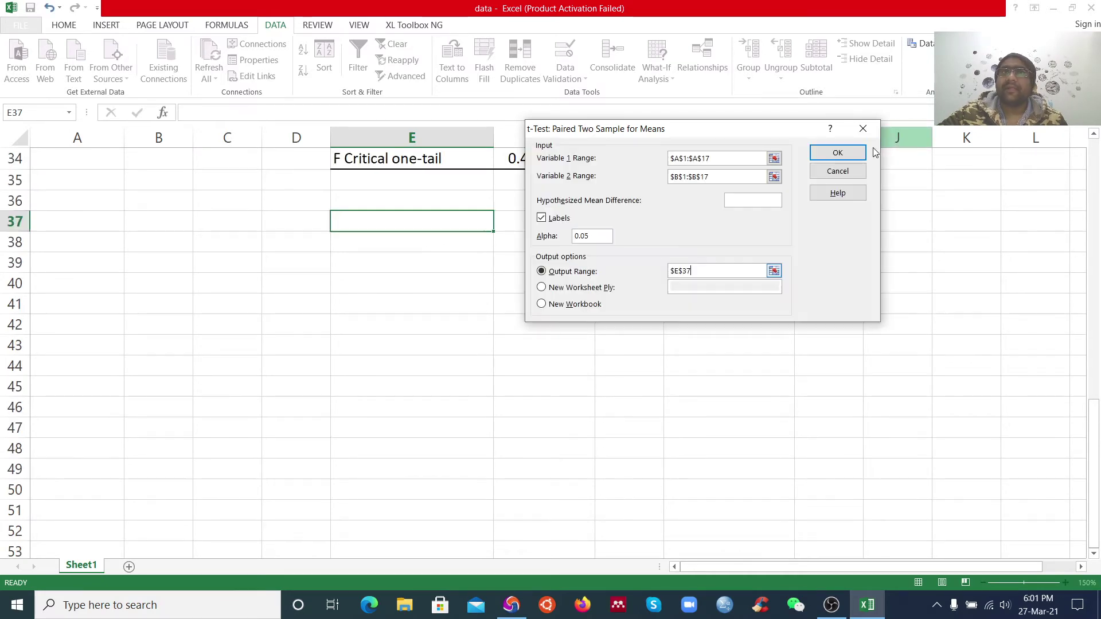
- Run the paired t-test and widen column E so its row labels show in full
{"action": "left_click", "coordinate": [838, 155]}
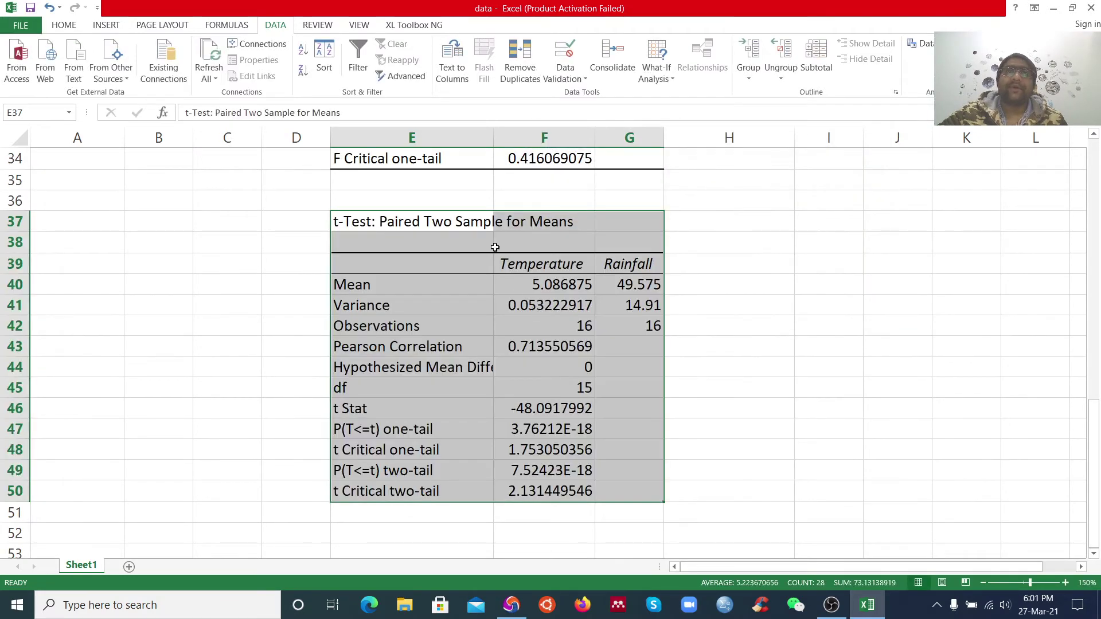
{"action": "left_click_drag", "start_coordinate": [493, 138], "coordinate": [548, 149]}
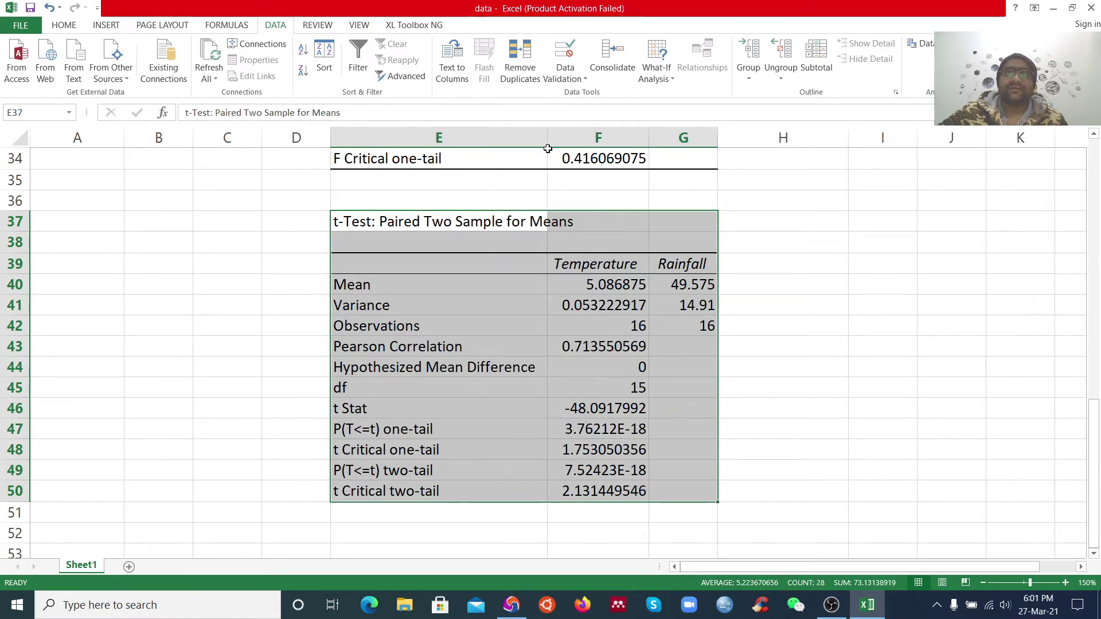
{"action": "left_click", "coordinate": [779, 418]}
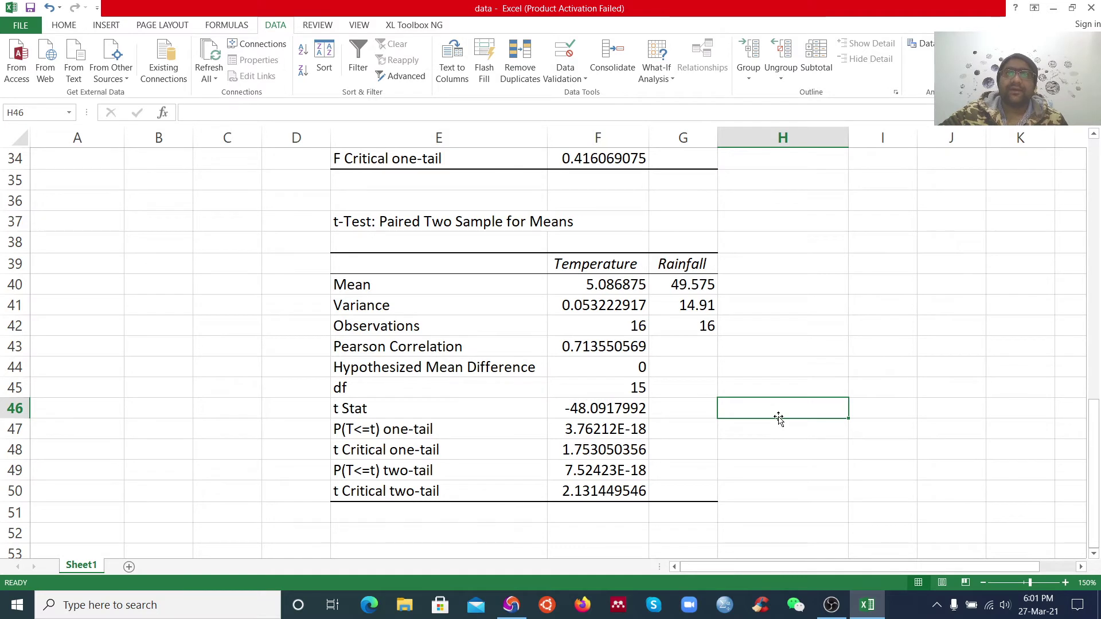
- Check the two-tail p-value in F49 and Pearson Correlation in F43, then select cell E53
{"action": "left_click", "coordinate": [633, 464]}
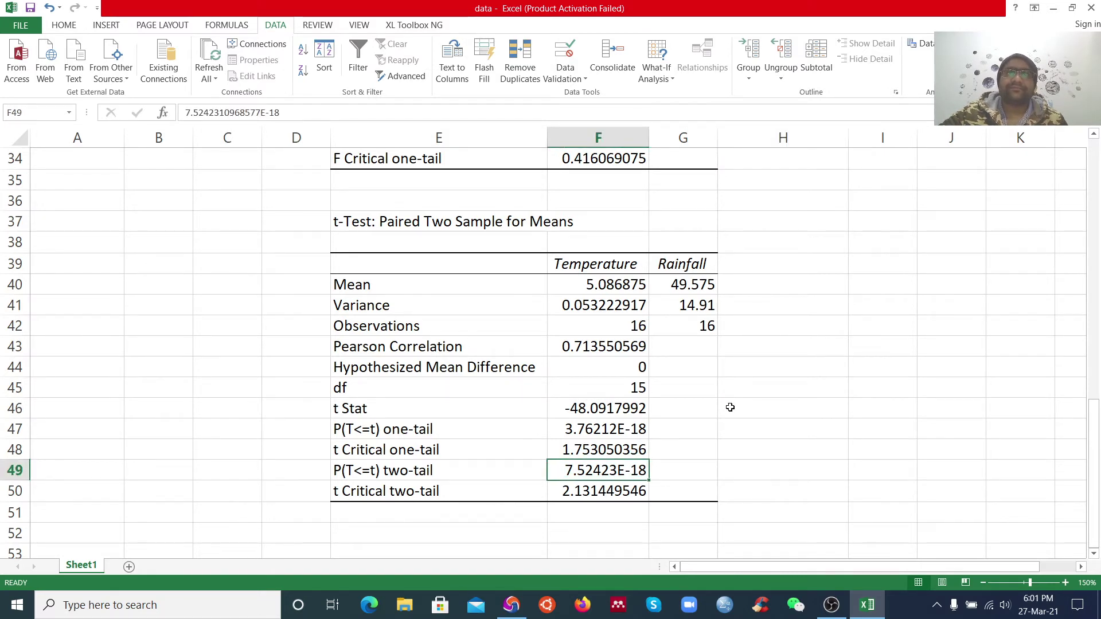
{"action": "left_click", "coordinate": [611, 347]}
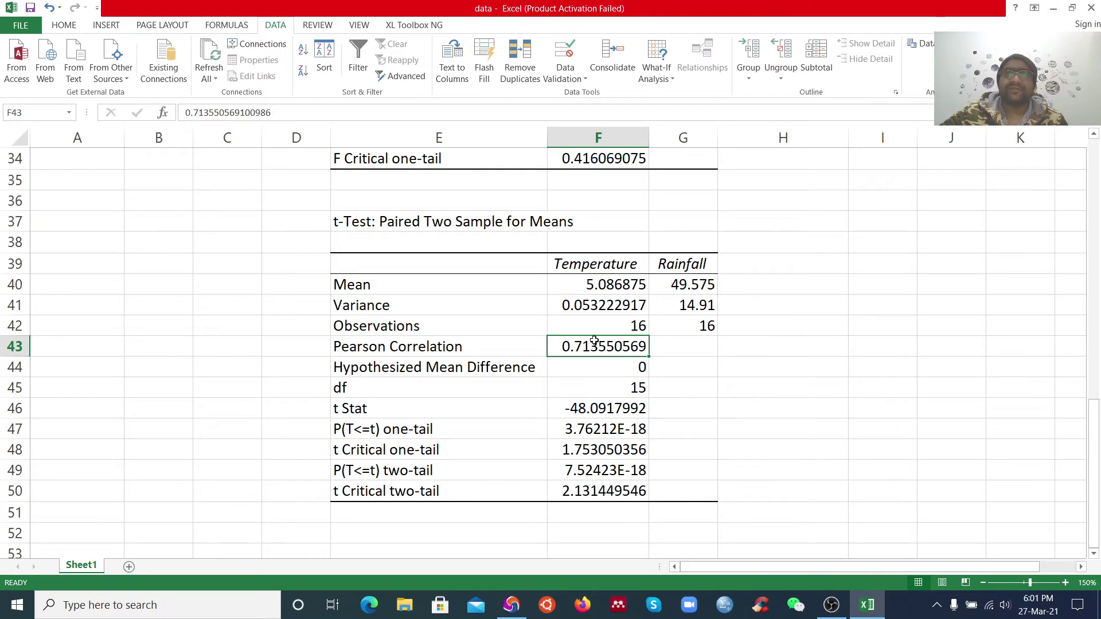
{"action": "scroll", "coordinate": [750, 293], "scroll_direction": "down", "scroll_amount": 5}
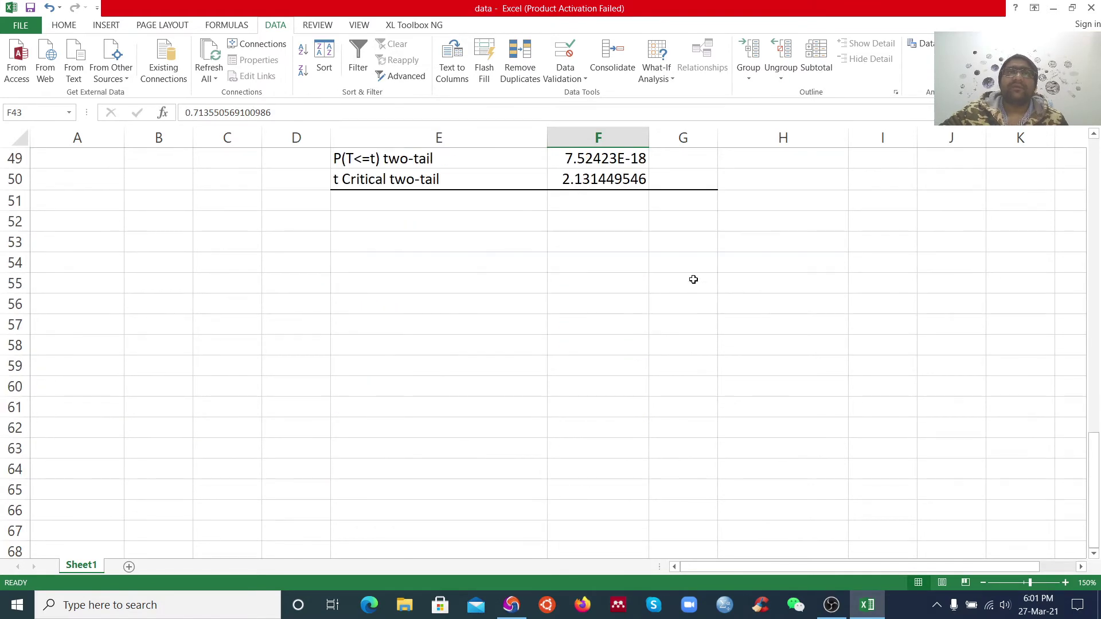
{"action": "left_click", "coordinate": [386, 245]}
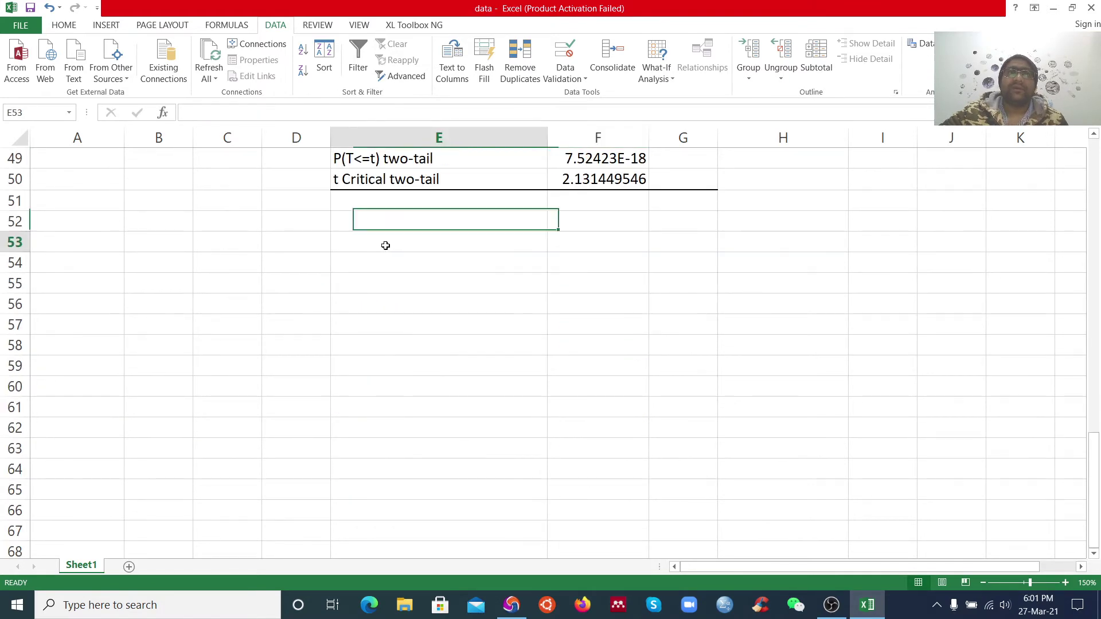
- Open the Regression dialog from the Data Analysis tools list
{"action": "left_click", "coordinate": [924, 50]}
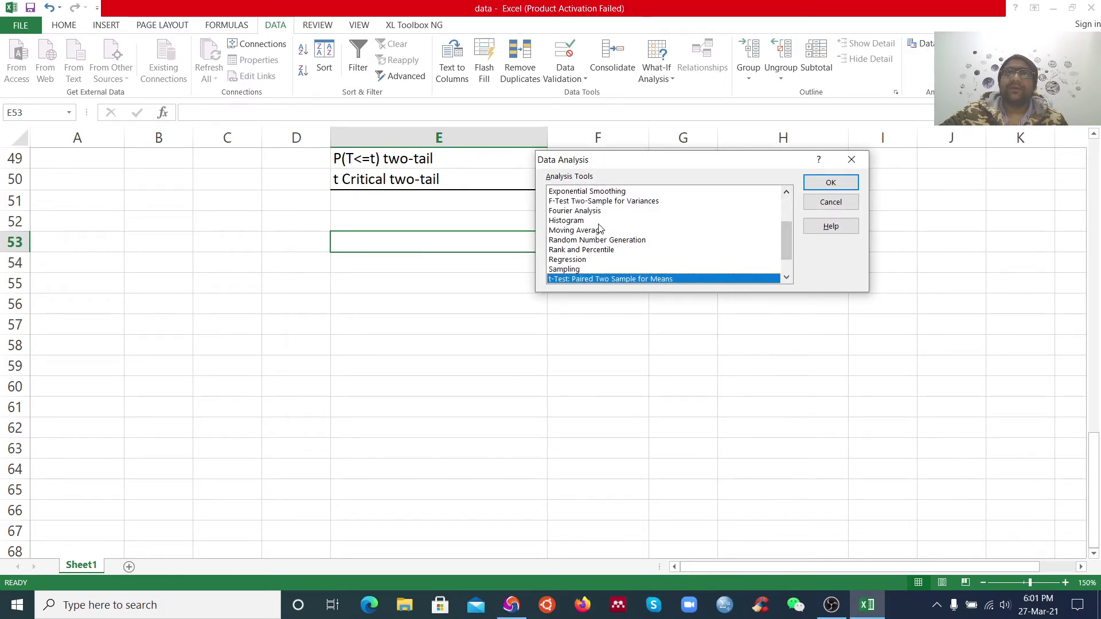
{"action": "left_click", "coordinate": [573, 261]}
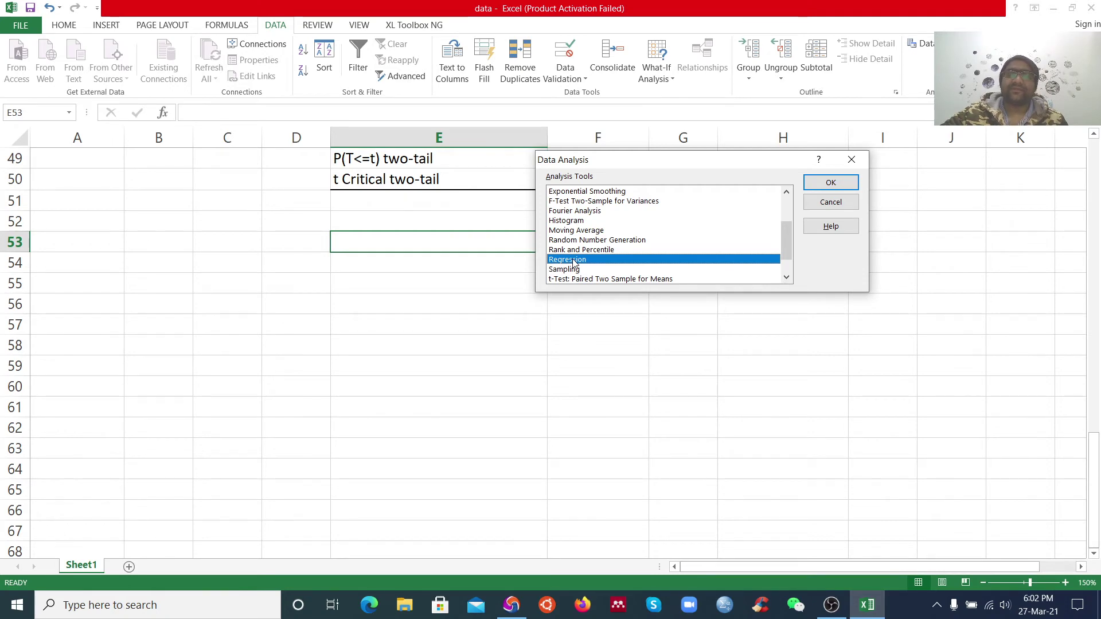
{"action": "left_click", "coordinate": [831, 183]}
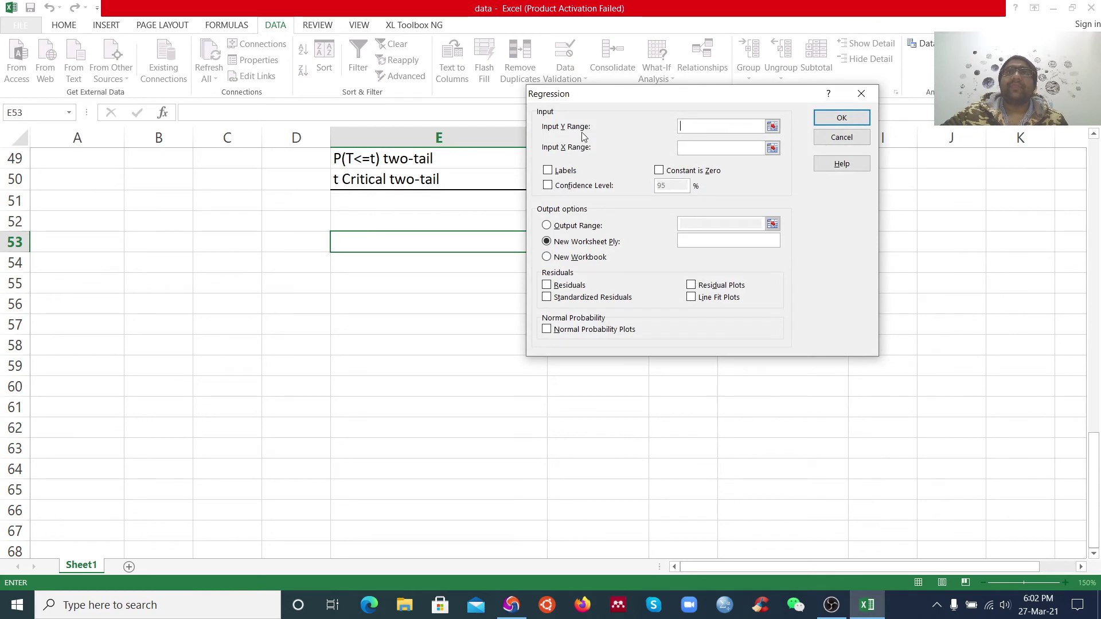
- Set the Y input range to Rainfall B1:B17 and the X input range to Temperature A1:A17
{"action": "left_click_drag", "start_coordinate": [1095, 493], "coordinate": [1100, 160]}
{"action": "left_click_drag", "start_coordinate": [162, 158], "coordinate": [156, 491]}
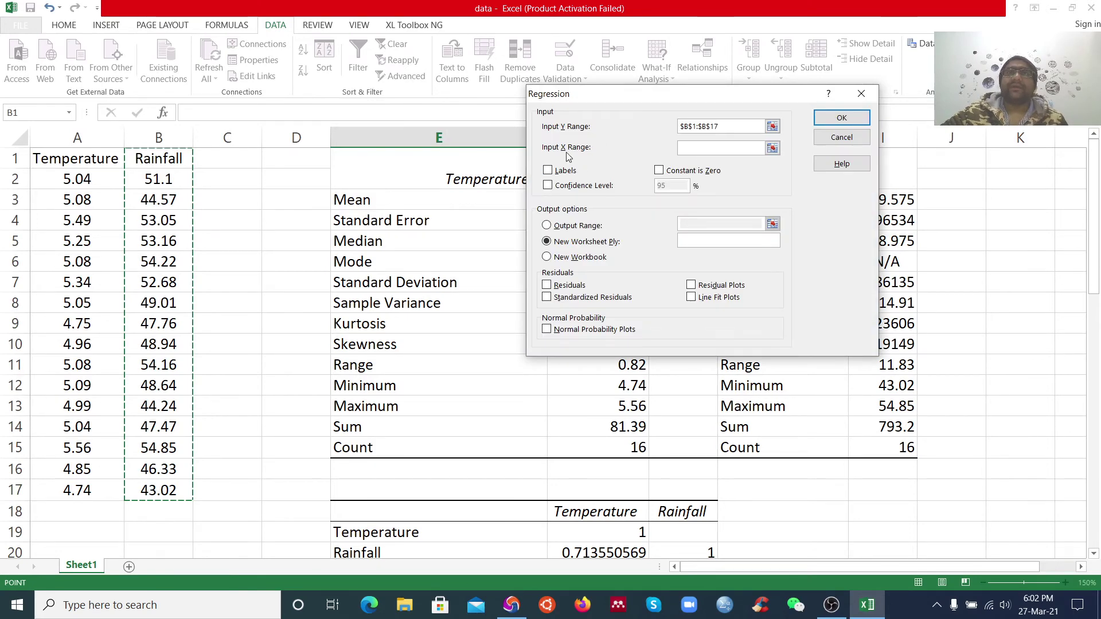
{"action": "left_click", "coordinate": [773, 148]}
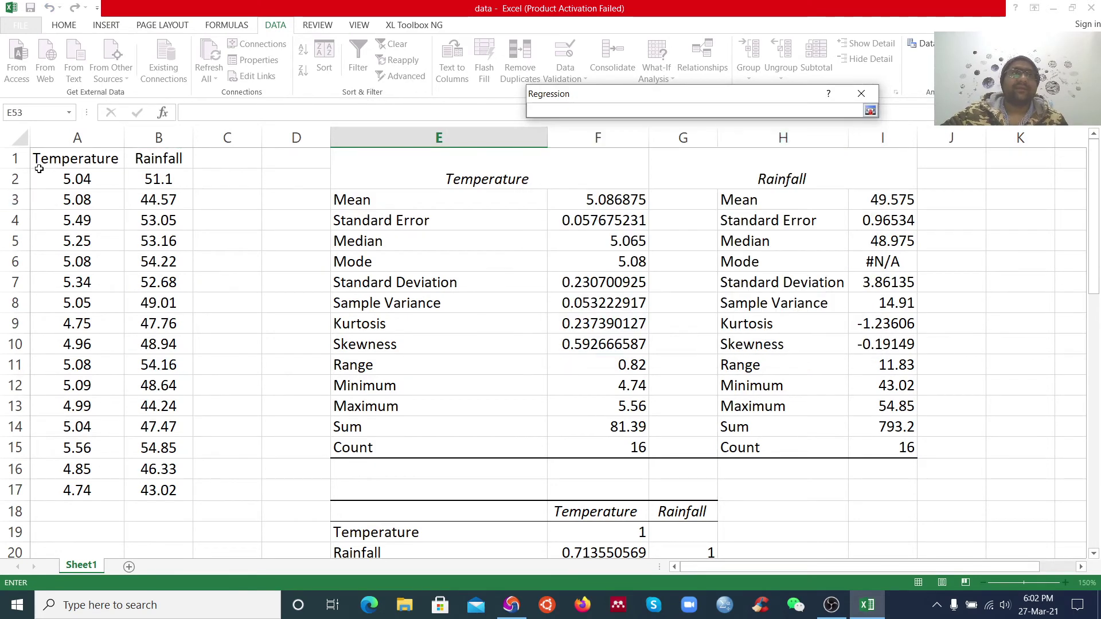
{"action": "left_click_drag", "start_coordinate": [39, 169], "coordinate": [61, 487]}
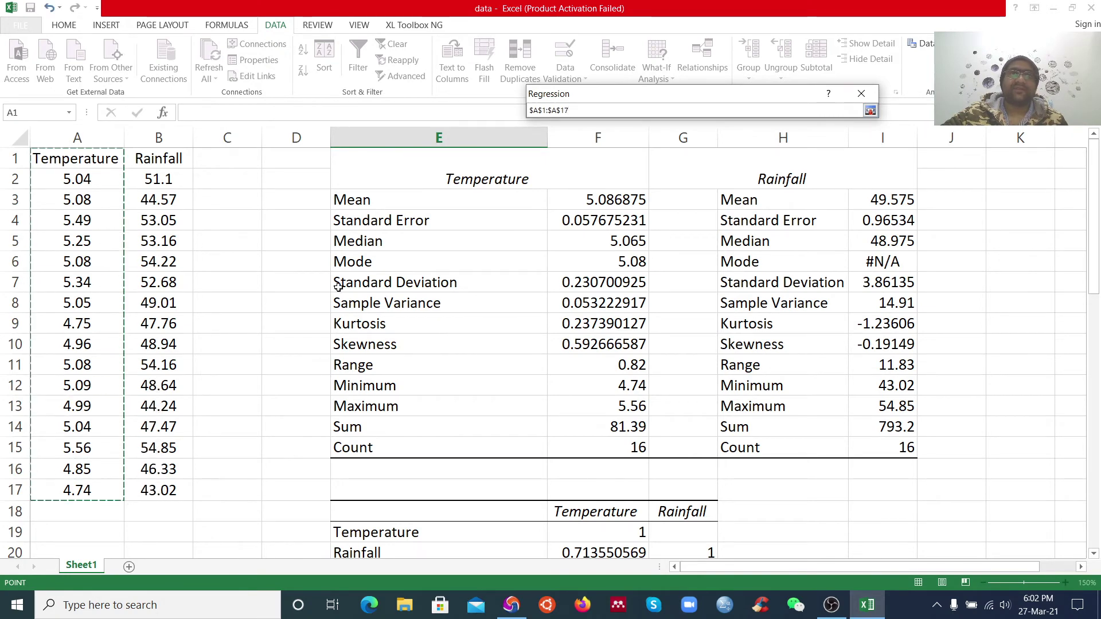
{"action": "left_click", "coordinate": [870, 110]}
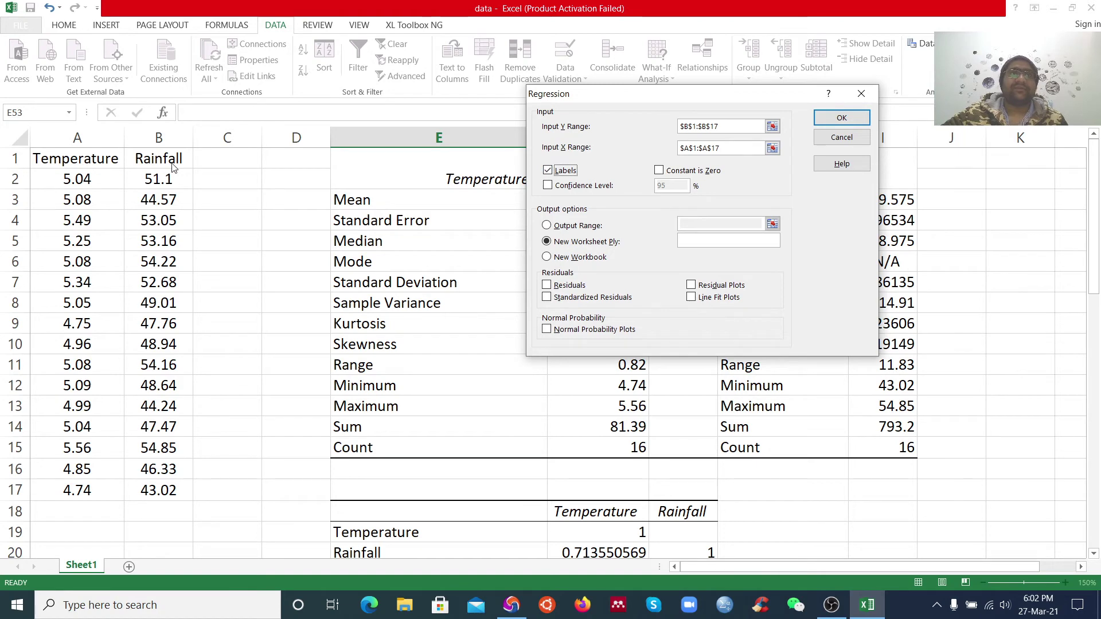
- Add a 95% confidence level, output at E53 and Line Fit Plots, then run the regression
{"action": "left_click", "coordinate": [548, 186]}
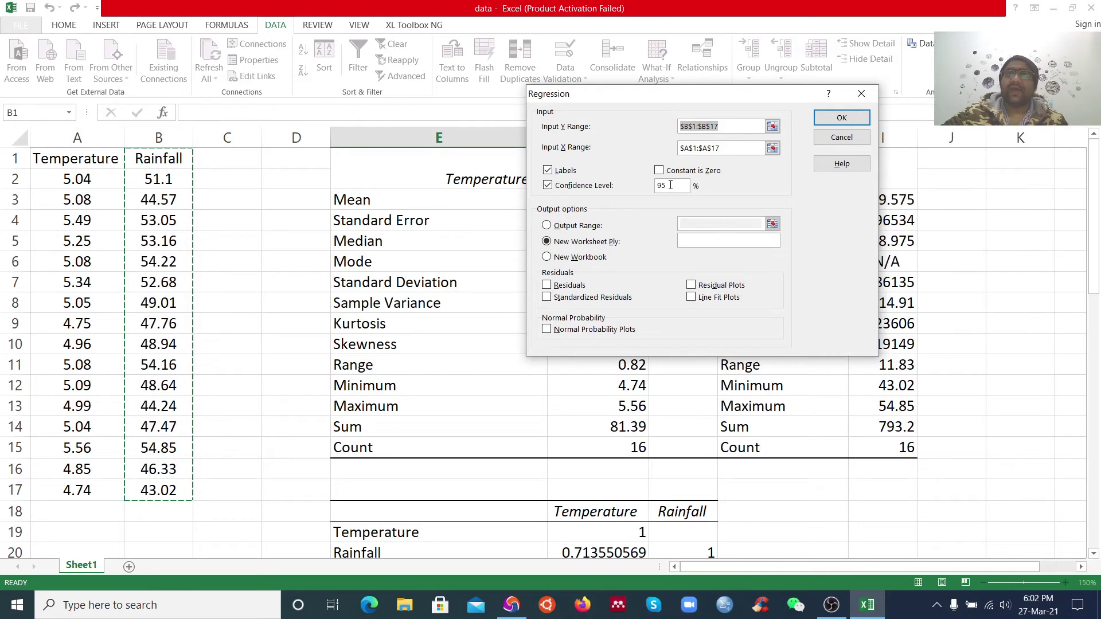
{"action": "left_click", "coordinate": [547, 226]}
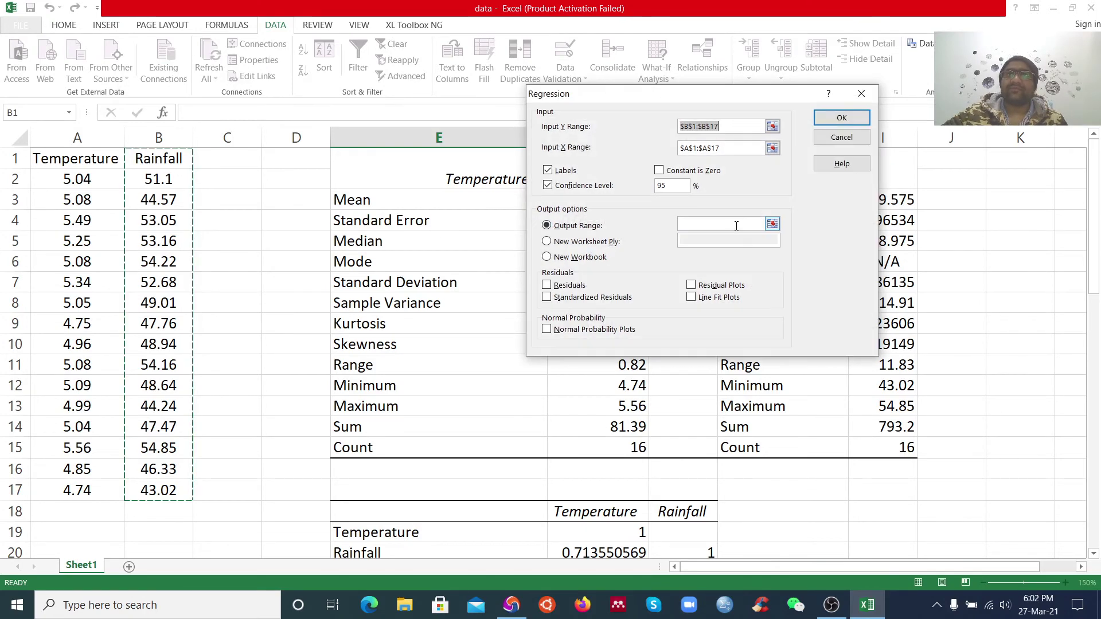
{"action": "left_click", "coordinate": [772, 224]}
{"action": "left_click_drag", "start_coordinate": [1096, 250], "coordinate": [1099, 504]}
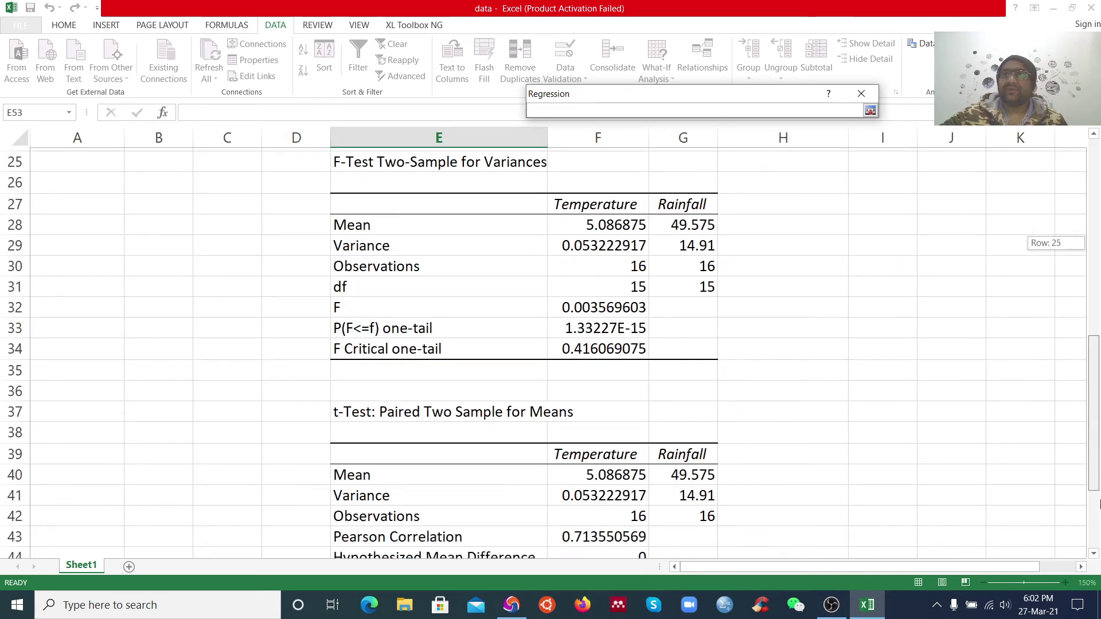
{"action": "scroll", "coordinate": [801, 467], "scroll_direction": "down", "scroll_amount": 8}
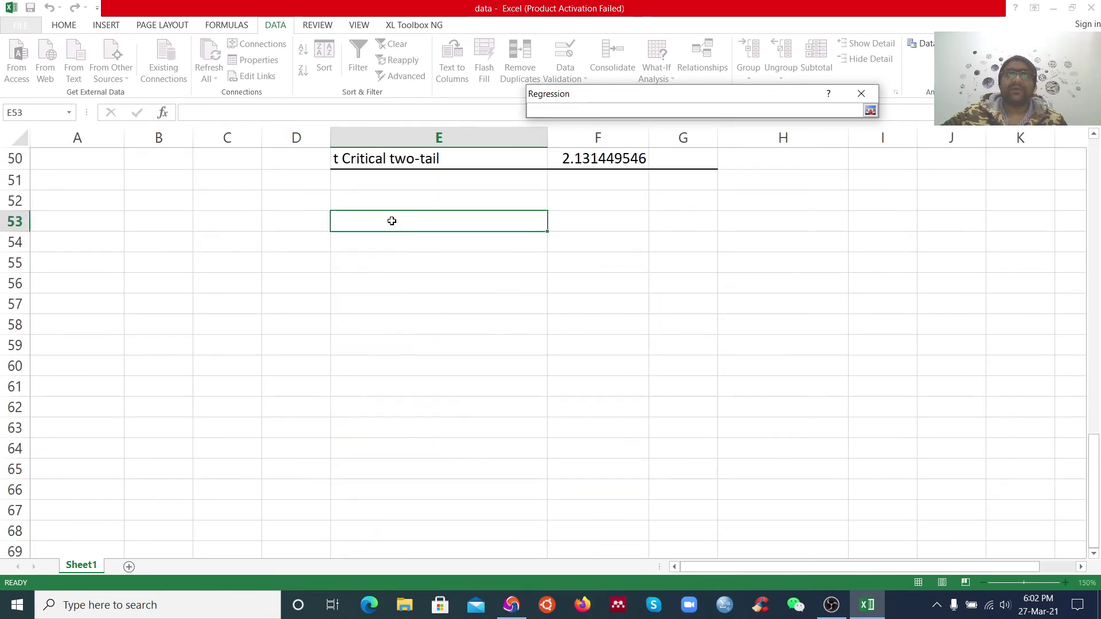
{"action": "left_click", "coordinate": [391, 221]}
{"action": "left_click", "coordinate": [870, 110]}
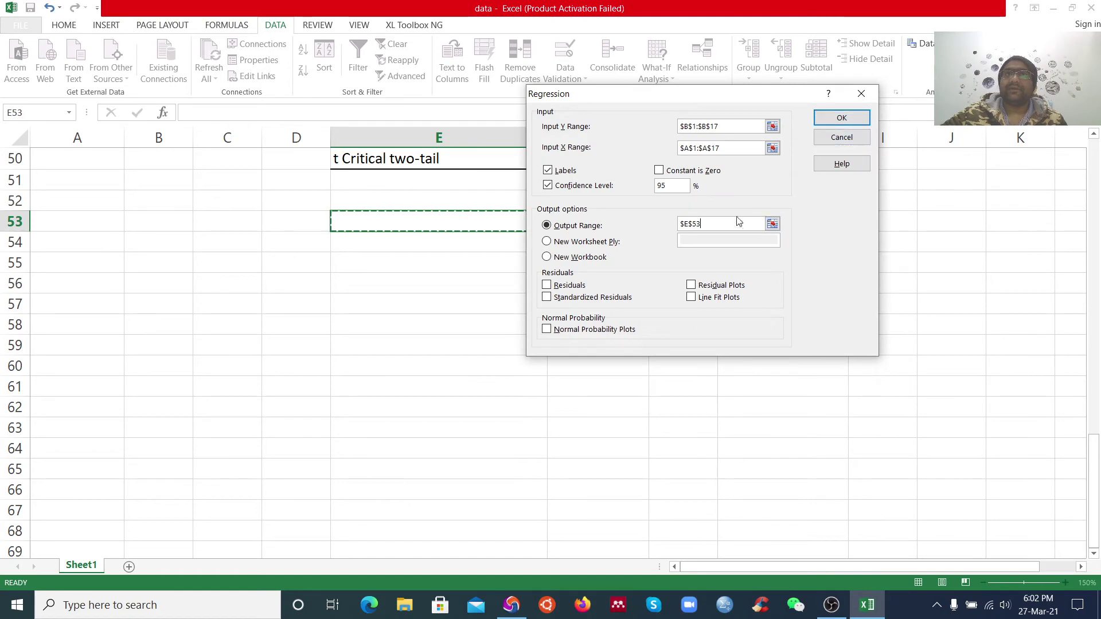
{"action": "left_click", "coordinate": [693, 299]}
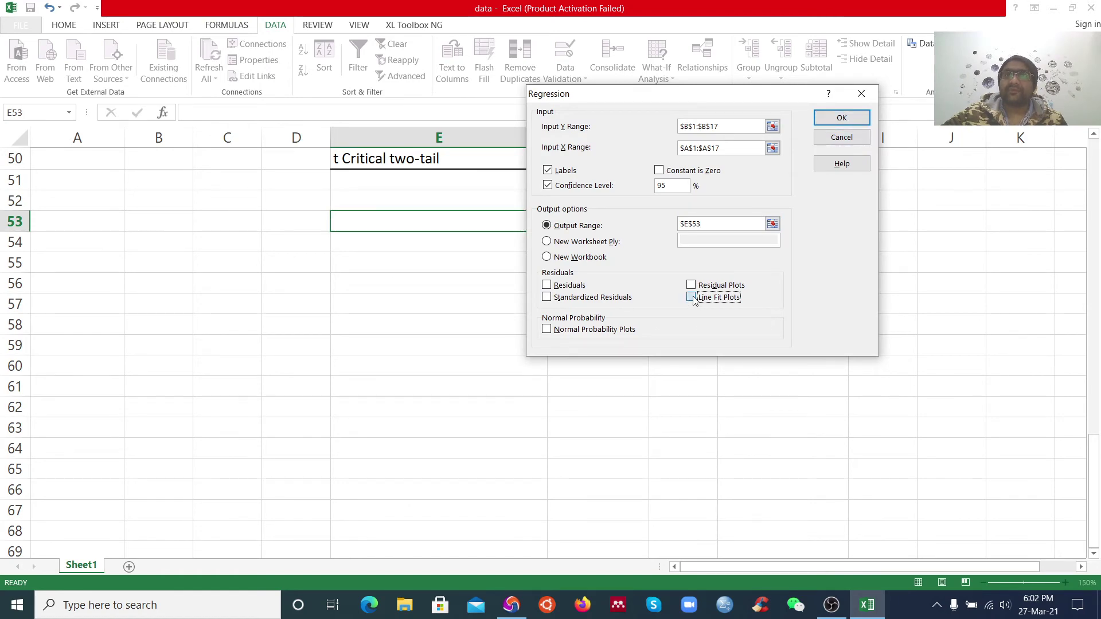
{"action": "left_click", "coordinate": [841, 118]}
{"action": "scroll", "coordinate": [582, 245], "scroll_direction": "down", "scroll_amount": 3}
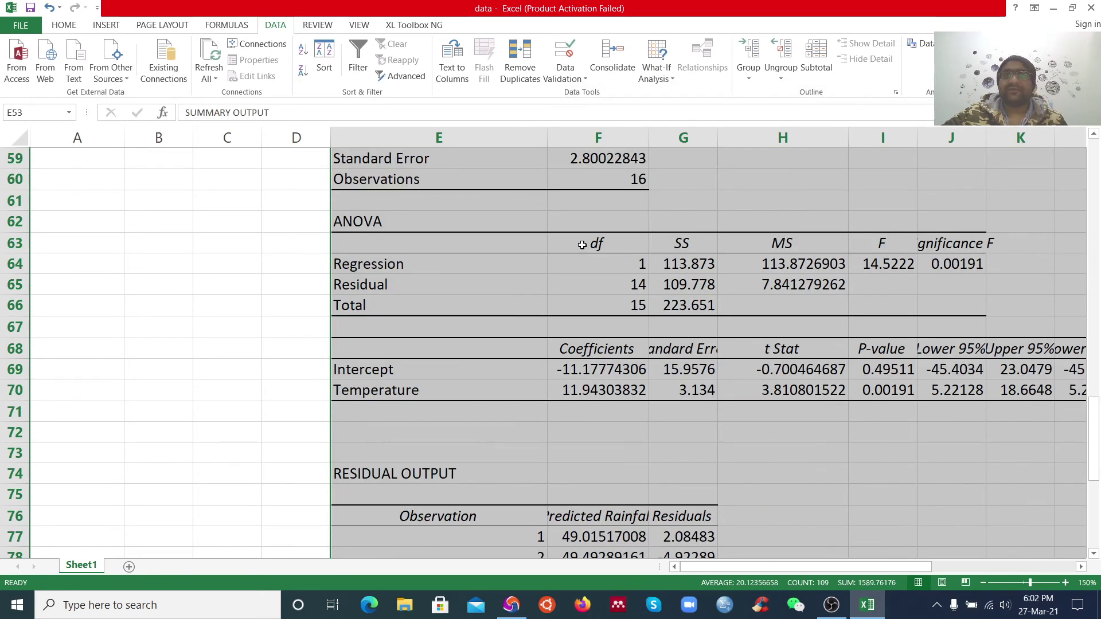
{"action": "scroll", "coordinate": [583, 245], "scroll_direction": "up", "scroll_amount": 3}
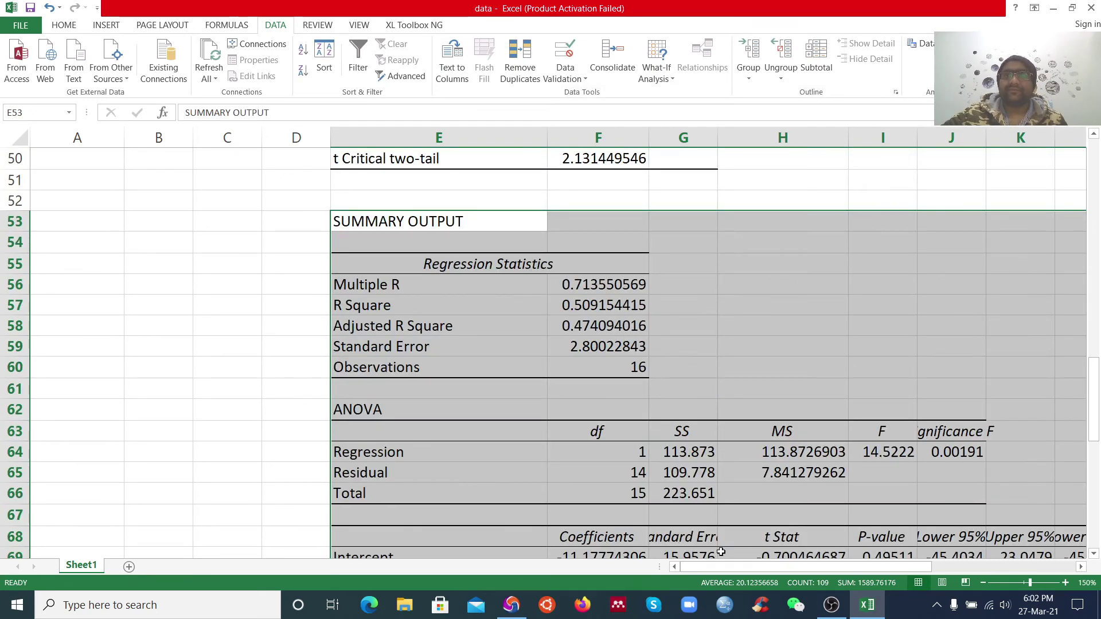
{"action": "left_click_drag", "start_coordinate": [724, 570], "coordinate": [760, 571]}
{"action": "scroll", "coordinate": [517, 344], "scroll_direction": "down", "scroll_amount": 1}
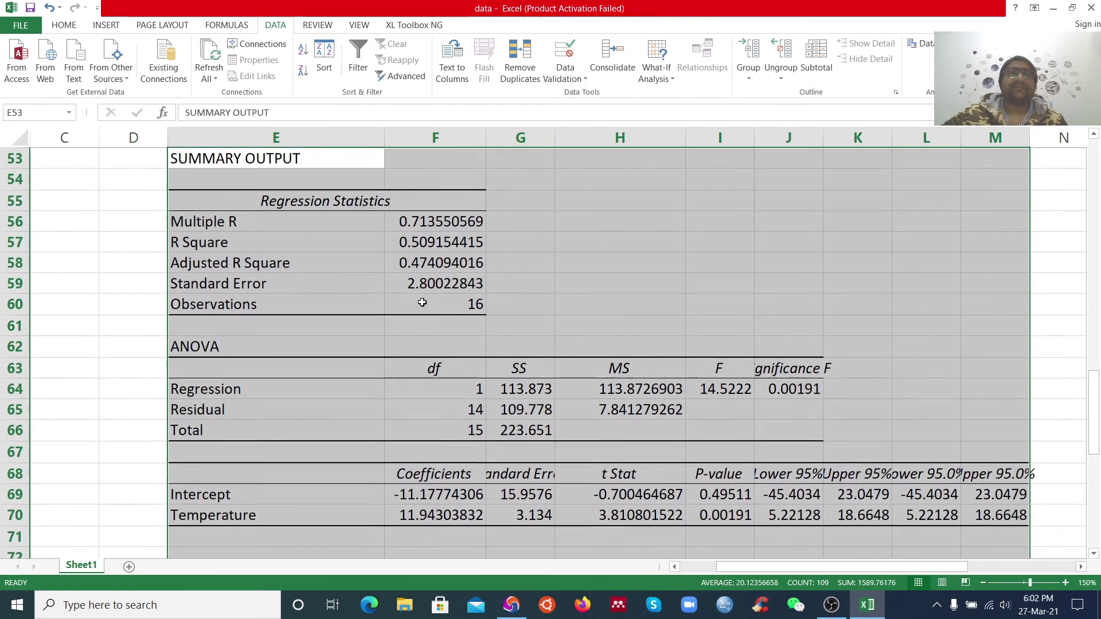
{"action": "left_click", "coordinate": [367, 262]}
{"action": "left_click", "coordinate": [433, 241]}
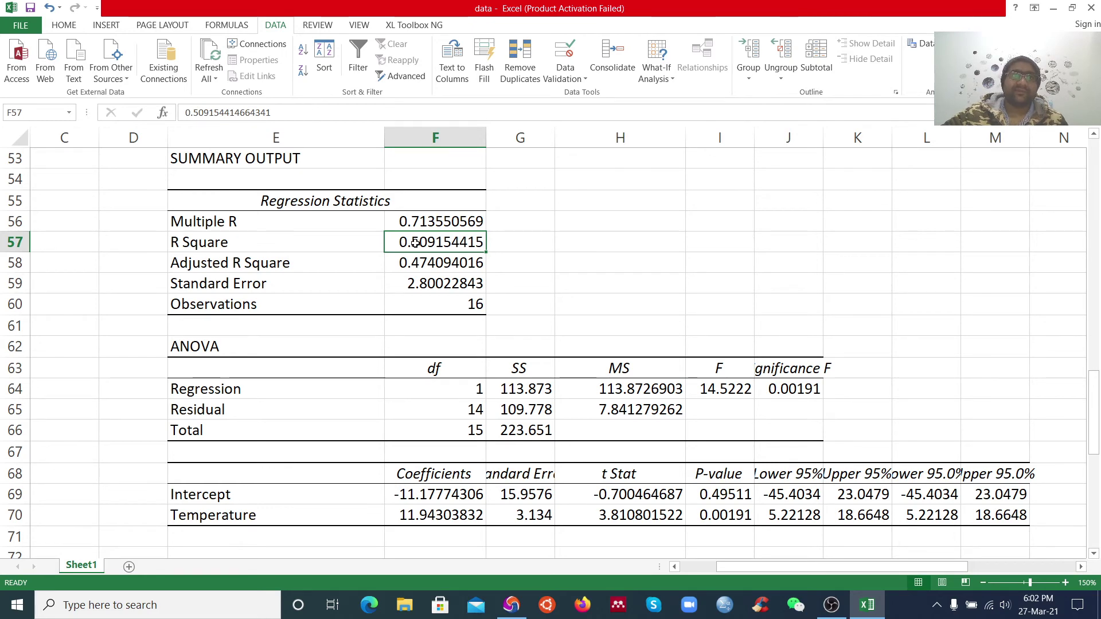
{"action": "scroll", "coordinate": [416, 242], "scroll_direction": "down", "scroll_amount": 2}
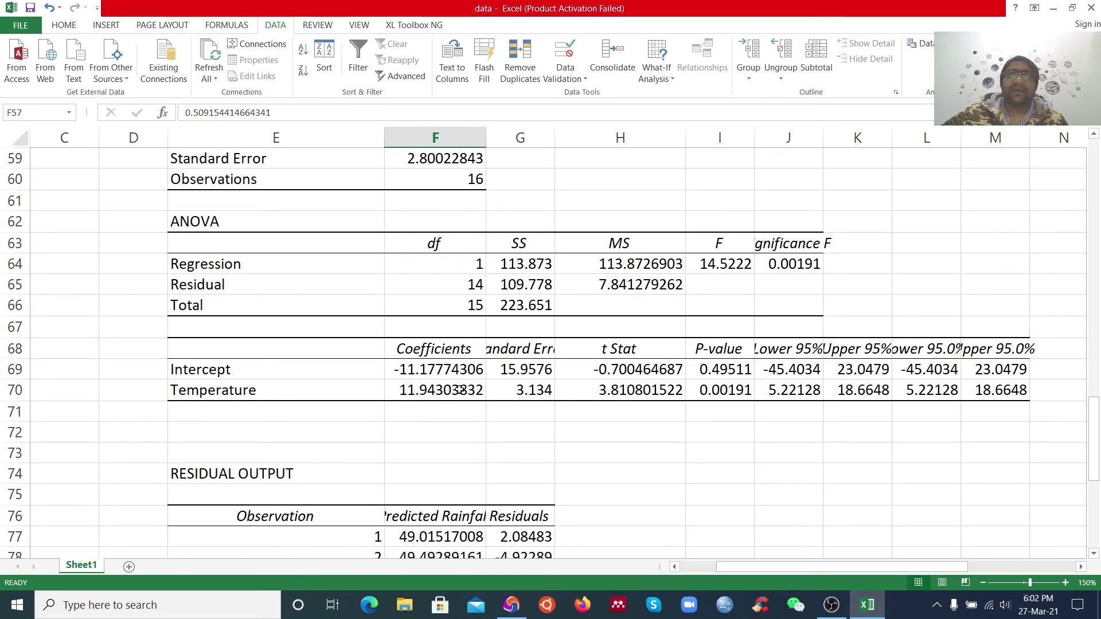
{"action": "left_click", "coordinate": [482, 389]}
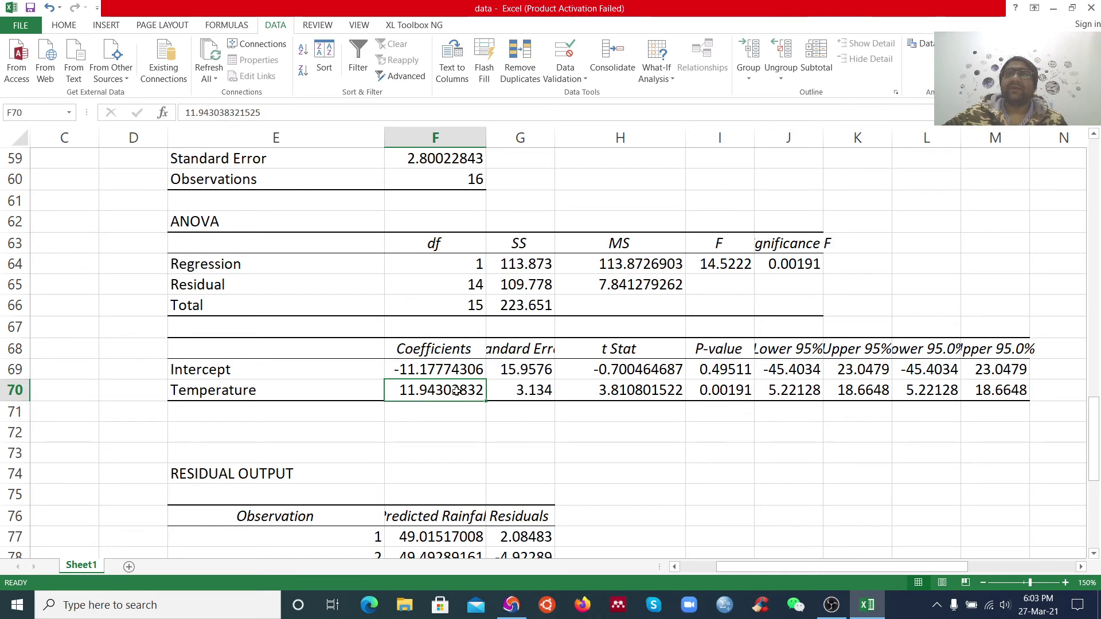
{"action": "left_click", "coordinate": [713, 393]}
{"action": "scroll", "coordinate": [715, 396], "scroll_direction": "down", "scroll_amount": 1}
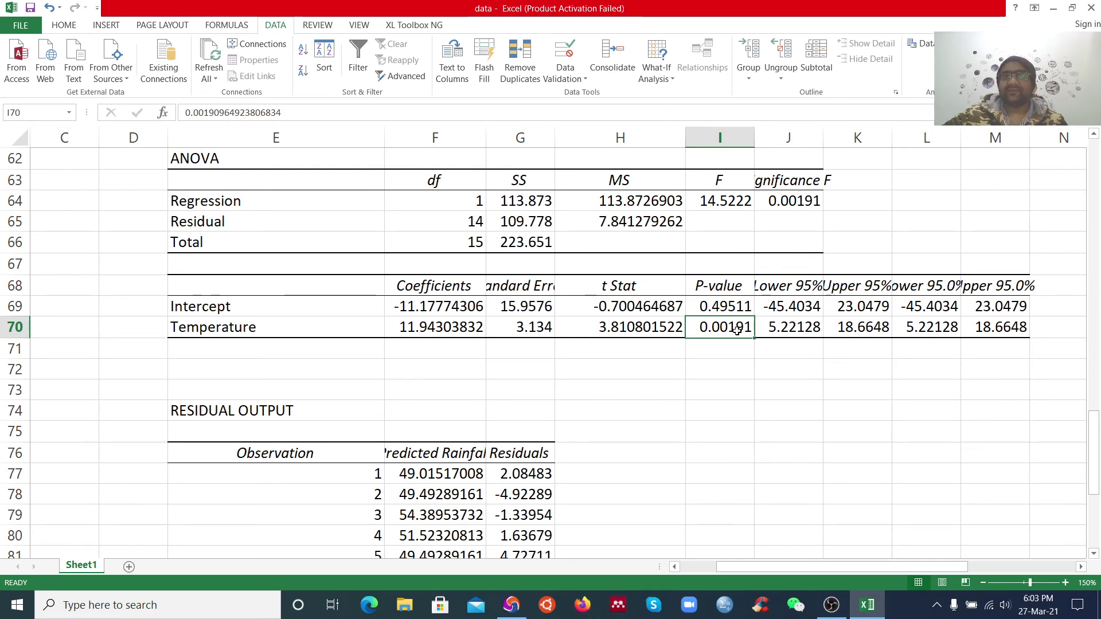
{"action": "scroll", "coordinate": [584, 376], "scroll_direction": "up", "scroll_amount": 9}
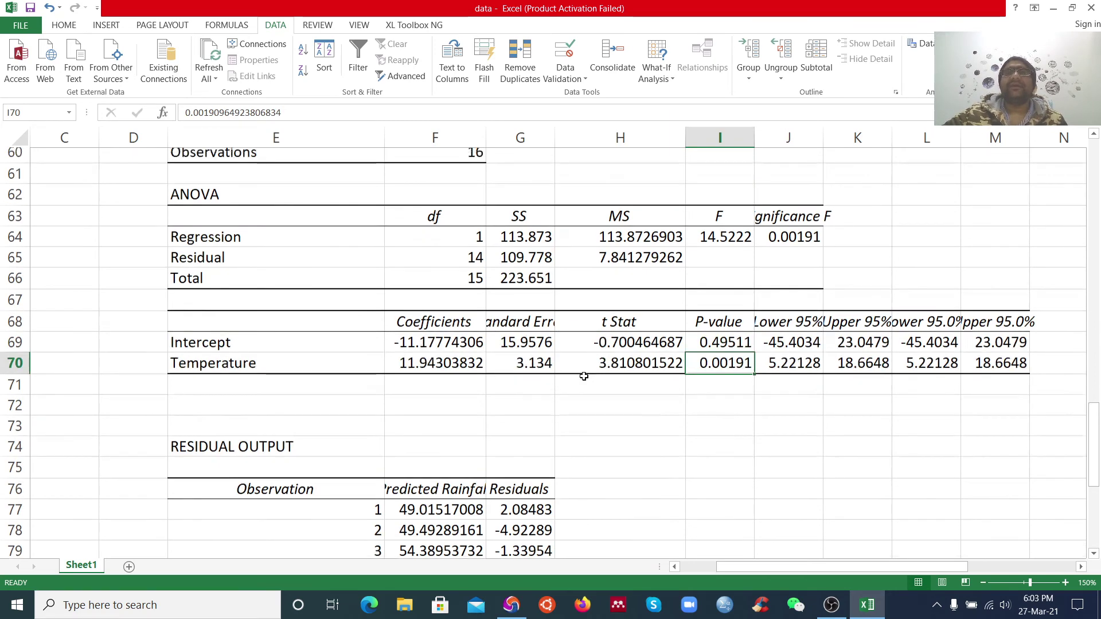
- Inspect the Temperature Line Fit Plot's title and plot area, then reopen the Data Analysis tools list
{"action": "scroll", "coordinate": [584, 376], "scroll_direction": "up", "scroll_amount": 11}
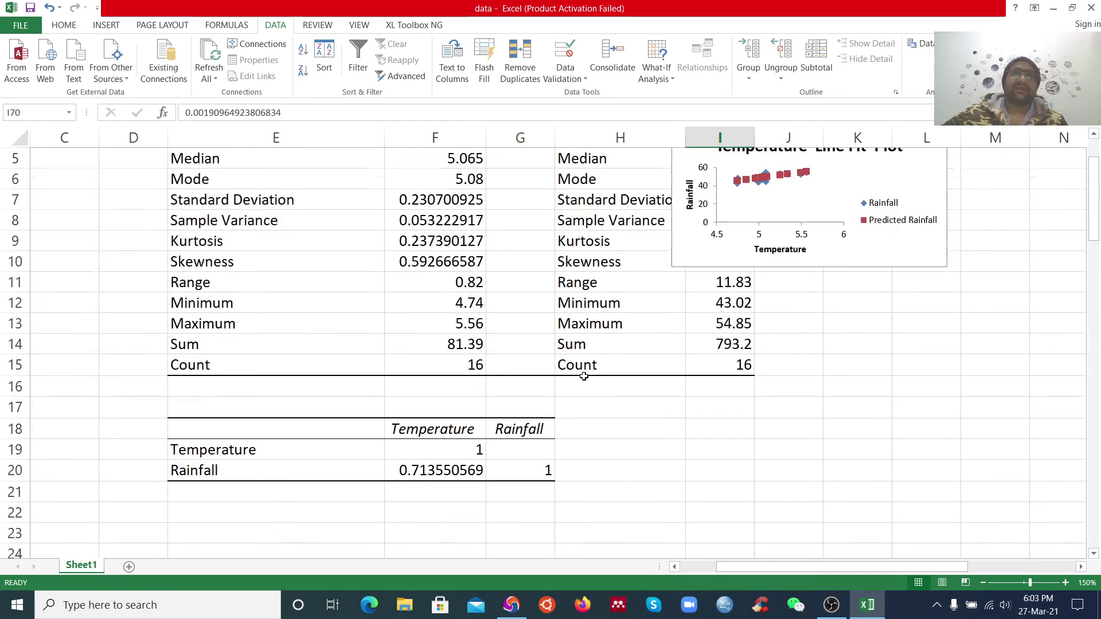
{"action": "left_click", "coordinate": [822, 261]}
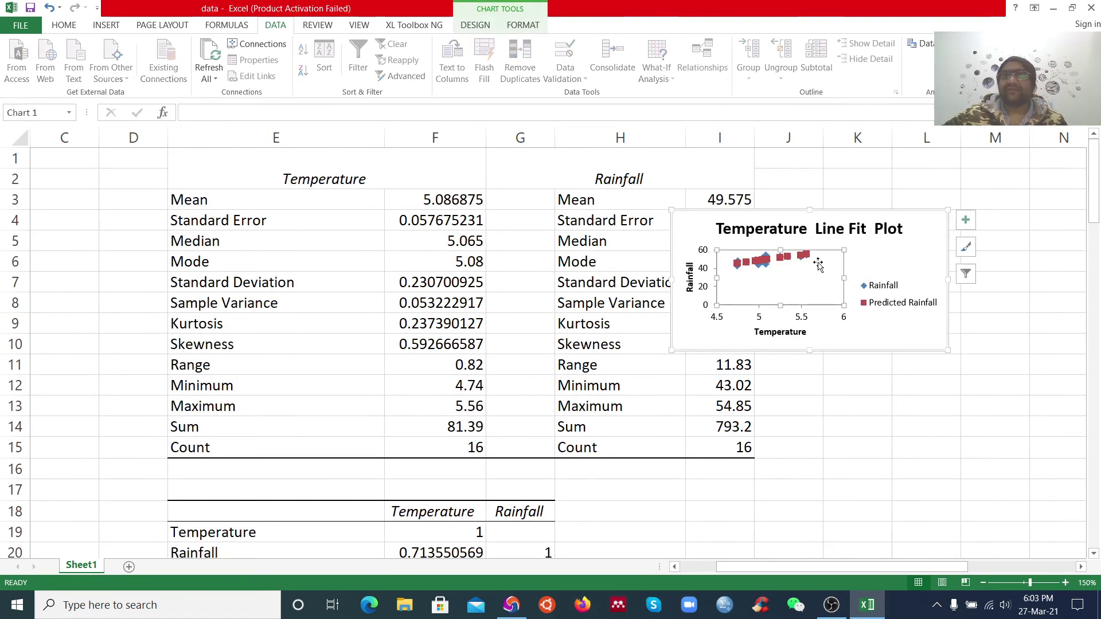
{"action": "left_click", "coordinate": [763, 234]}
{"action": "left_click", "coordinate": [768, 277]}
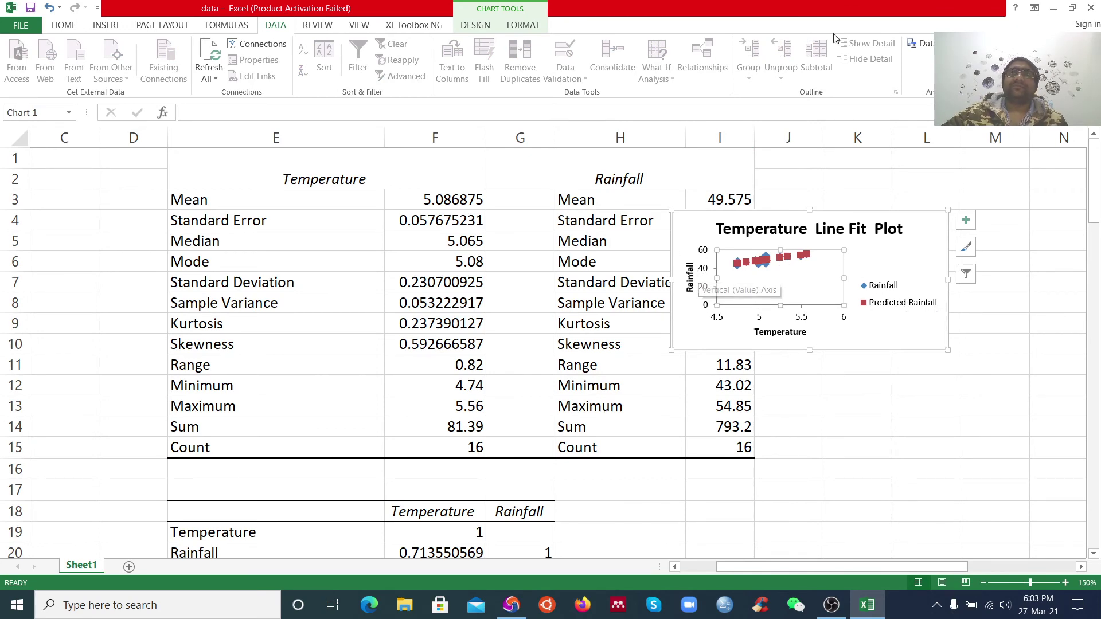
{"action": "left_click", "coordinate": [921, 44]}
{"action": "left_click_drag", "start_coordinate": [785, 229], "coordinate": [786, 213]}
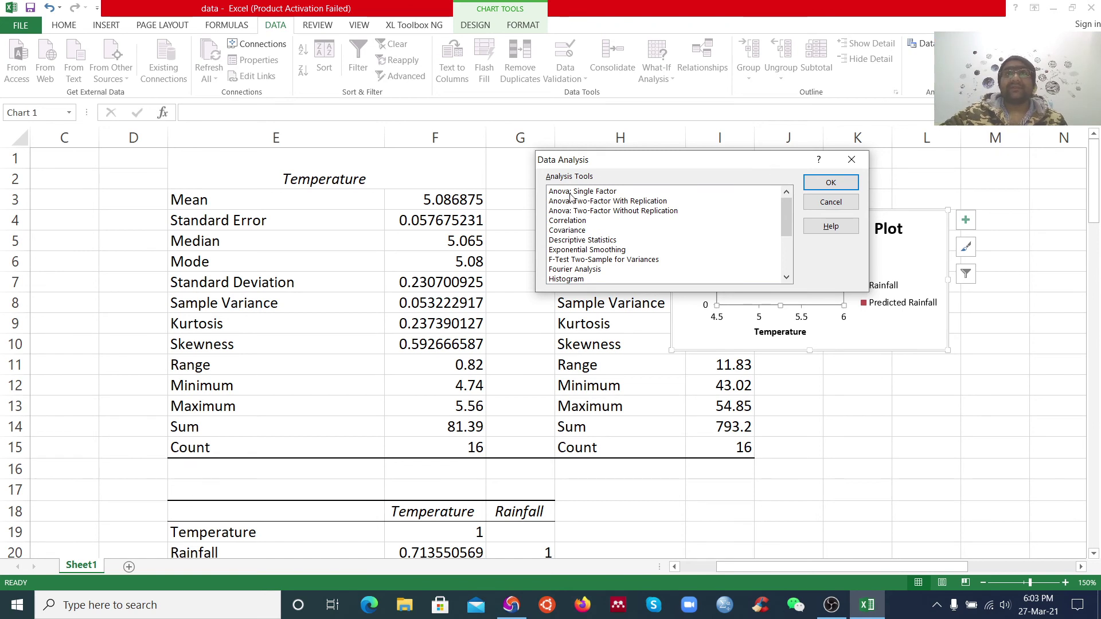
- Scroll through the Analysis Tools list, then switch from Excel to the OBS Studio window
{"action": "left_click_drag", "start_coordinate": [788, 217], "coordinate": [787, 228]}
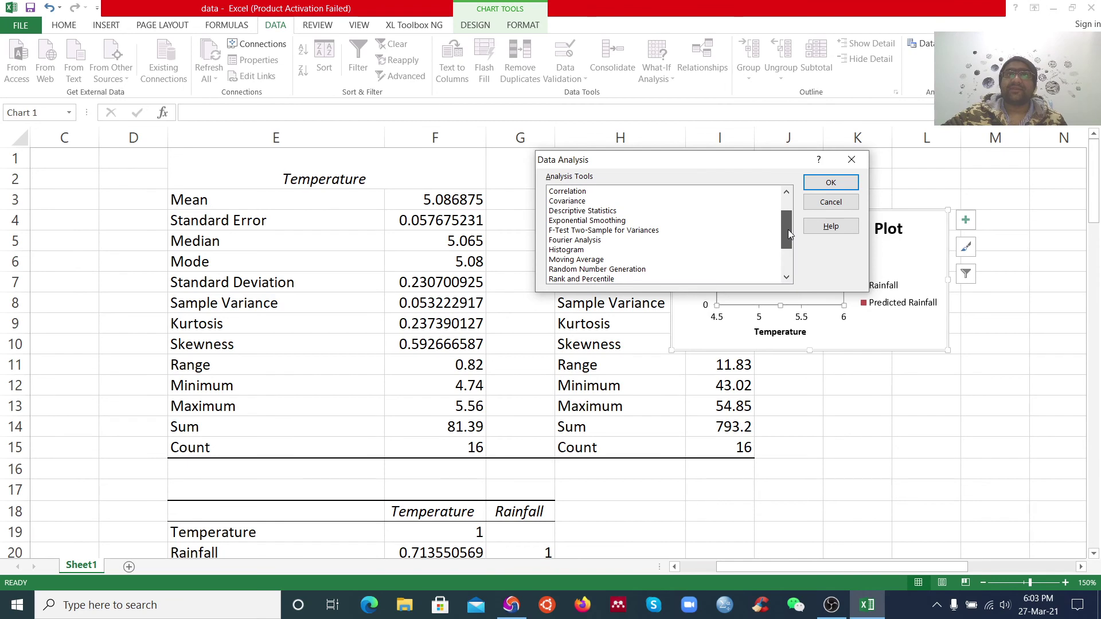
{"action": "left_click_drag", "start_coordinate": [788, 229], "coordinate": [789, 241]}
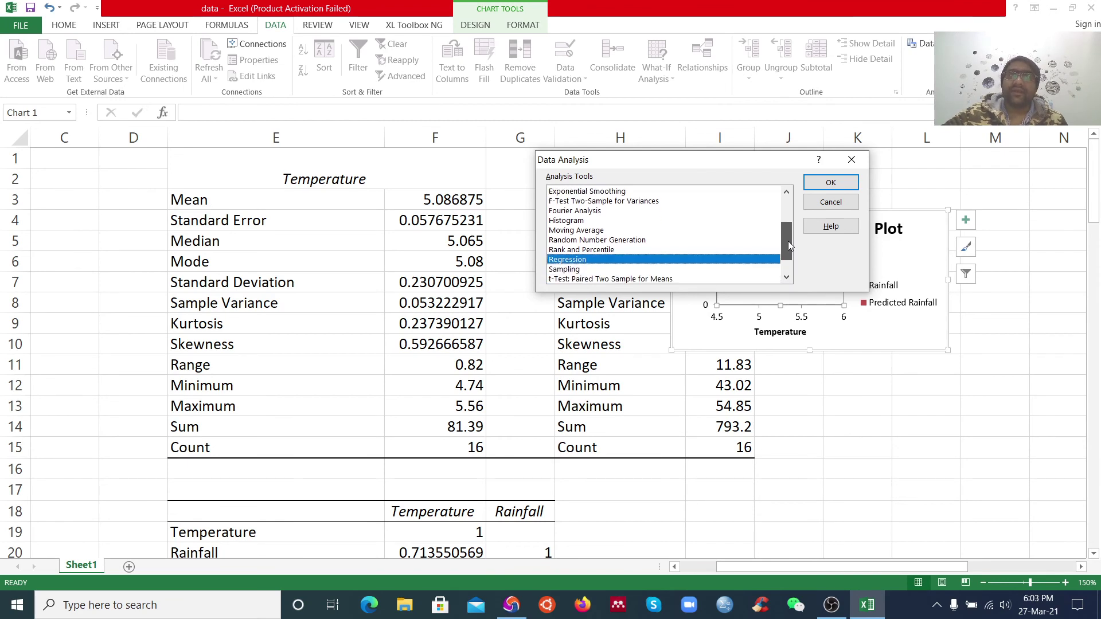
{"action": "left_click_drag", "start_coordinate": [788, 241], "coordinate": [789, 212]}
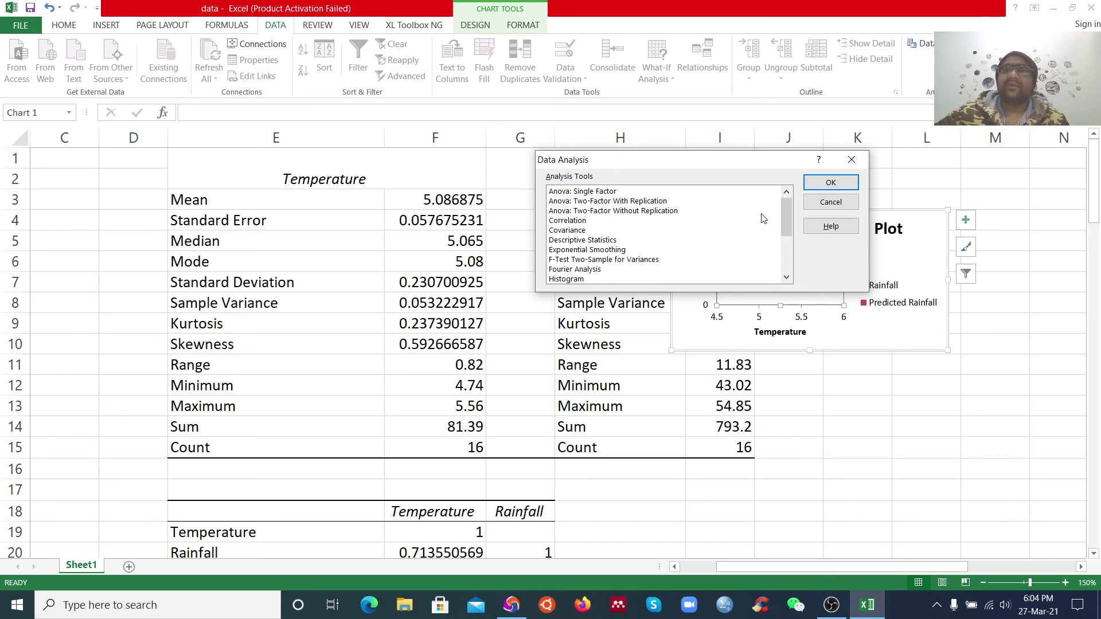
{"action": "left_click", "coordinate": [831, 606]}
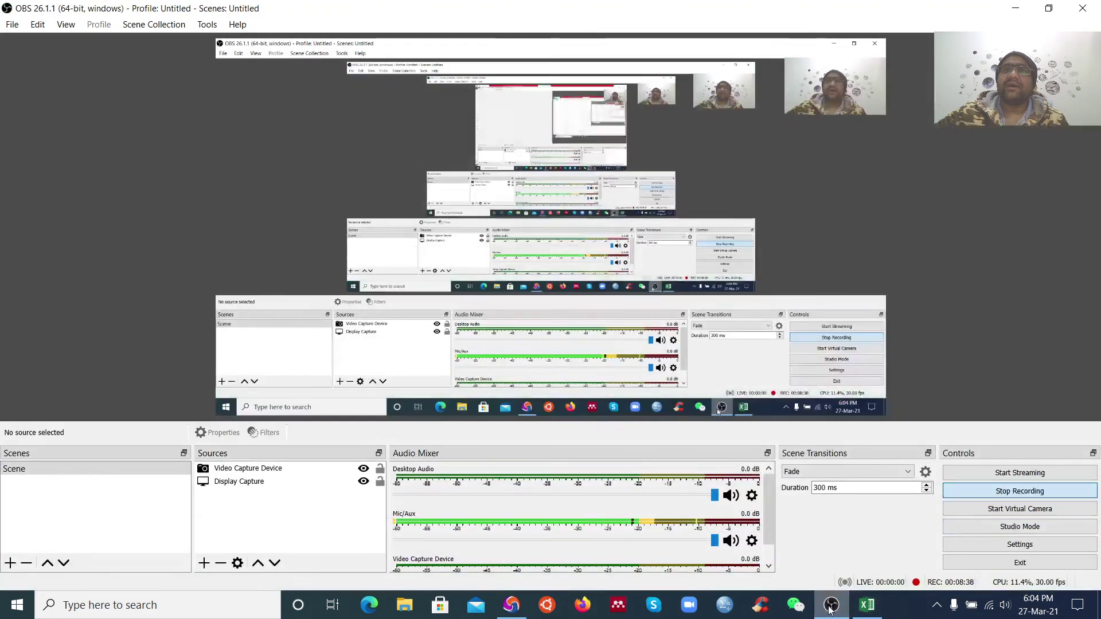